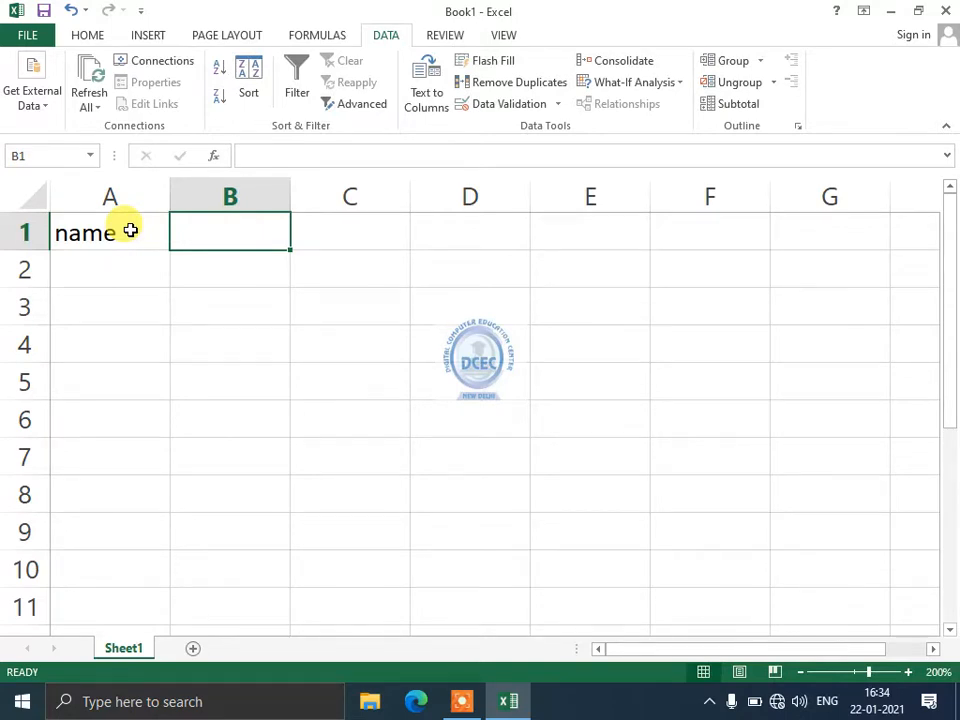
# Enter the header age in B1 and the entries a, bc, bc and c in A2:A5
pyautogui.write('age')
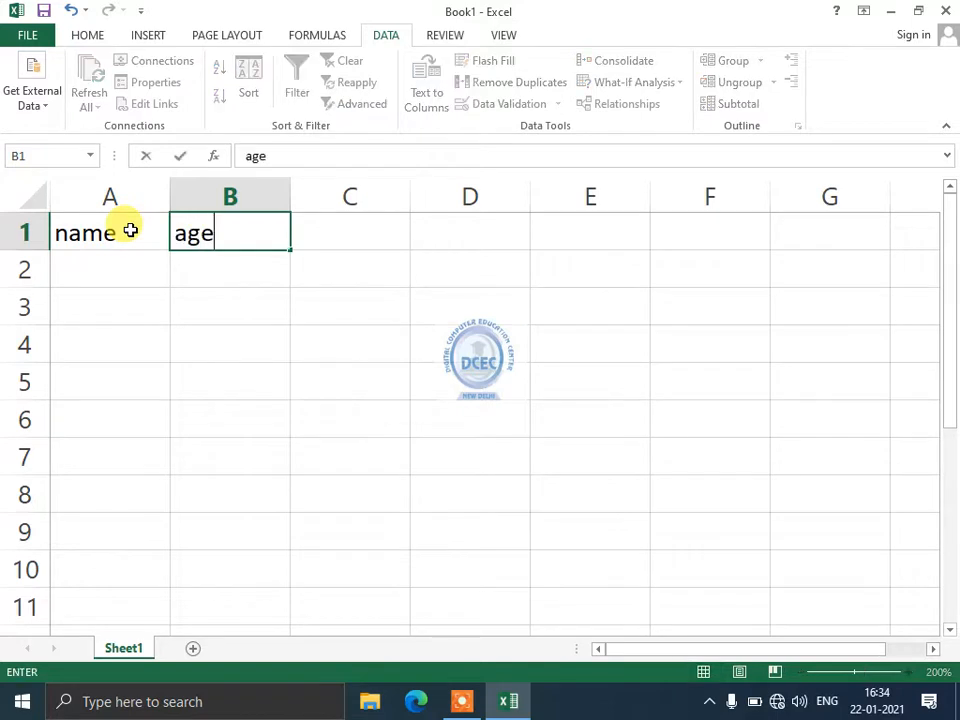
pyautogui.click(130, 230)
pyautogui.press('Return')
pyautogui.write('a')
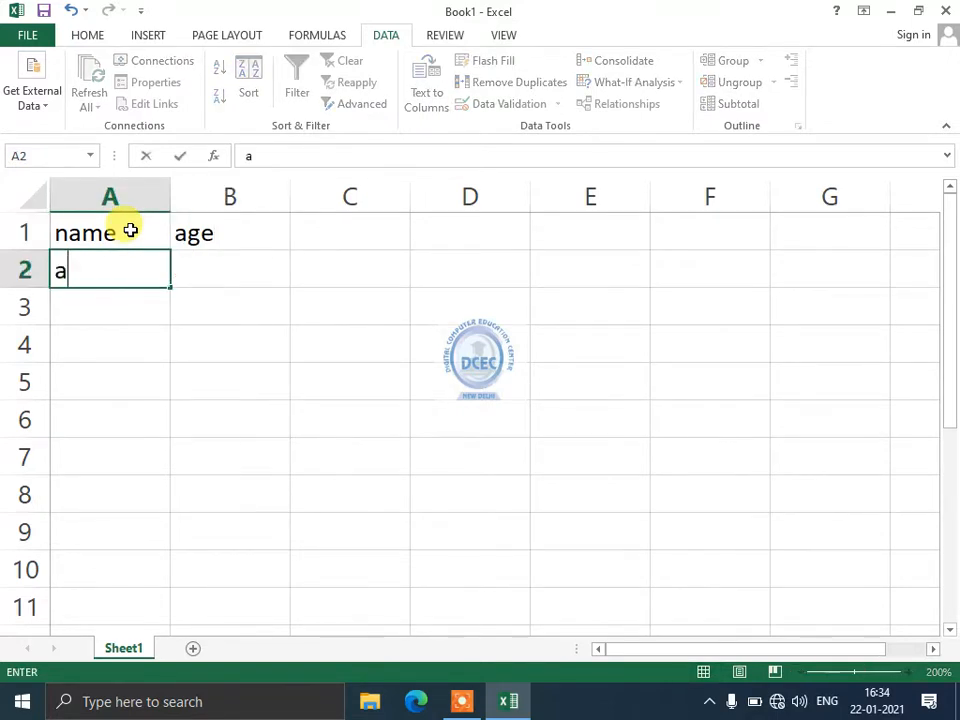
pyautogui.press('Return')
pyautogui.write('bc')
pyautogui.press('Return')
pyautogui.write('bc')
pyautogui.press('Return')
pyautogui.write('c')
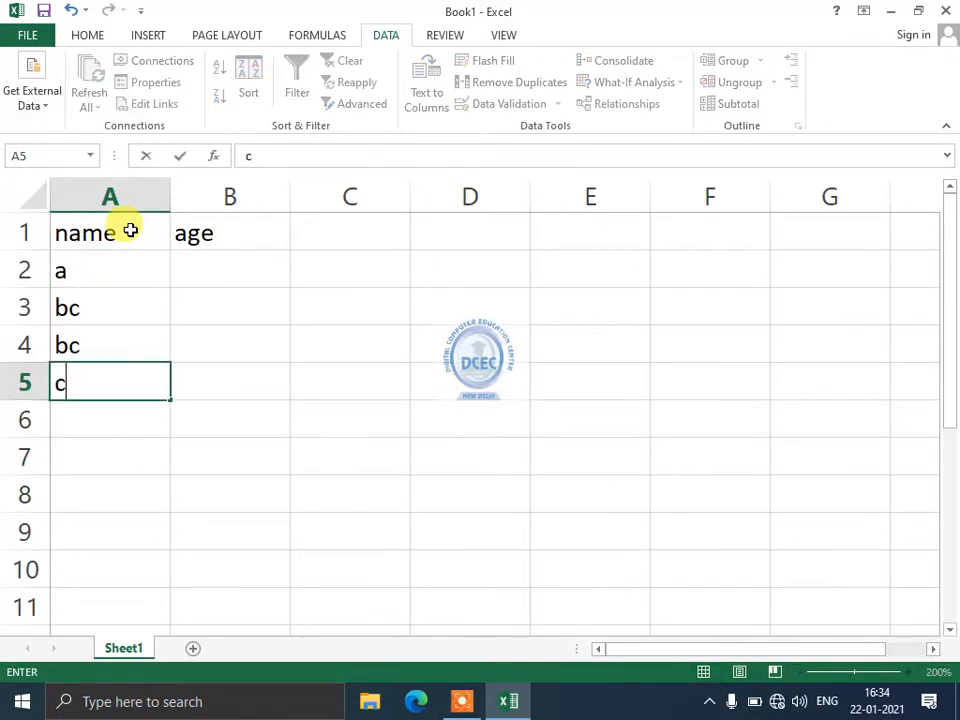
# Replace the entries in A3 and A4 with a and c
pyautogui.press('Return')
pyautogui.press('Up')
pyautogui.press('Up')
pyautogui.write('a')
pyautogui.press('Return')
pyautogui.write('c')
pyautogui.press('Return')
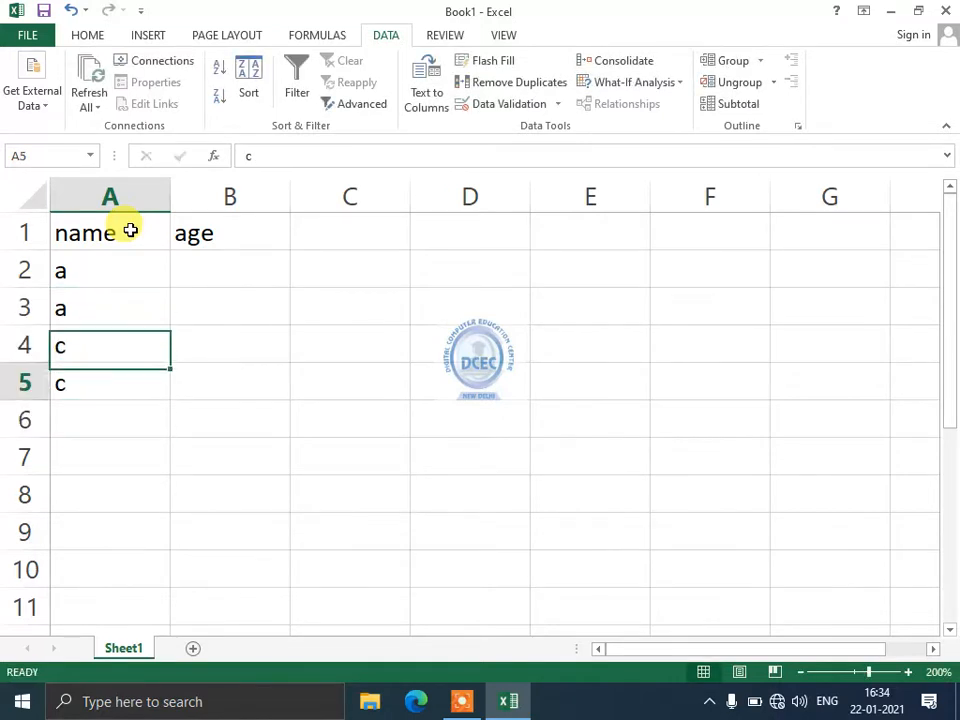
# Fill A5:A9 of the name column with b, c, a, c and b
pyautogui.write('b')
pyautogui.press('Return')
pyautogui.write('c')
pyautogui.press('Return')
pyautogui.write('a')
pyautogui.press('Return')
pyautogui.write('c')
pyautogui.press('Return')
pyautogui.write('b')
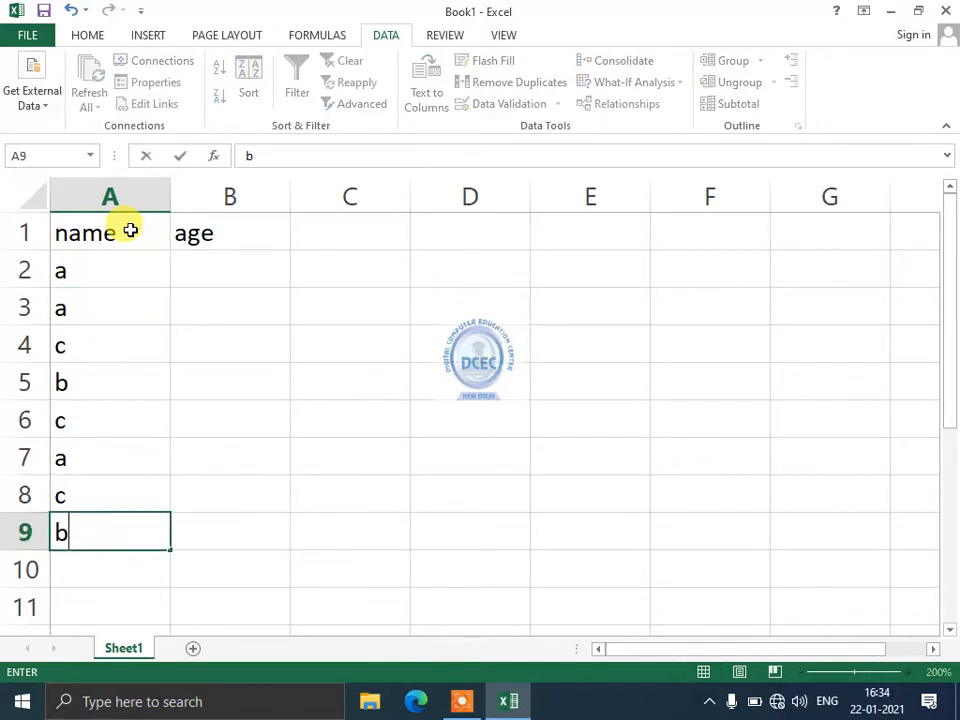
# Change the entry in A3 of the name column to b
pyautogui.press('Up')
pyautogui.press('Up')
pyautogui.press('Up')
pyautogui.press('Up')
pyautogui.press('Up')
pyautogui.press('Up')
pyautogui.press('Up')
pyautogui.press('Down')
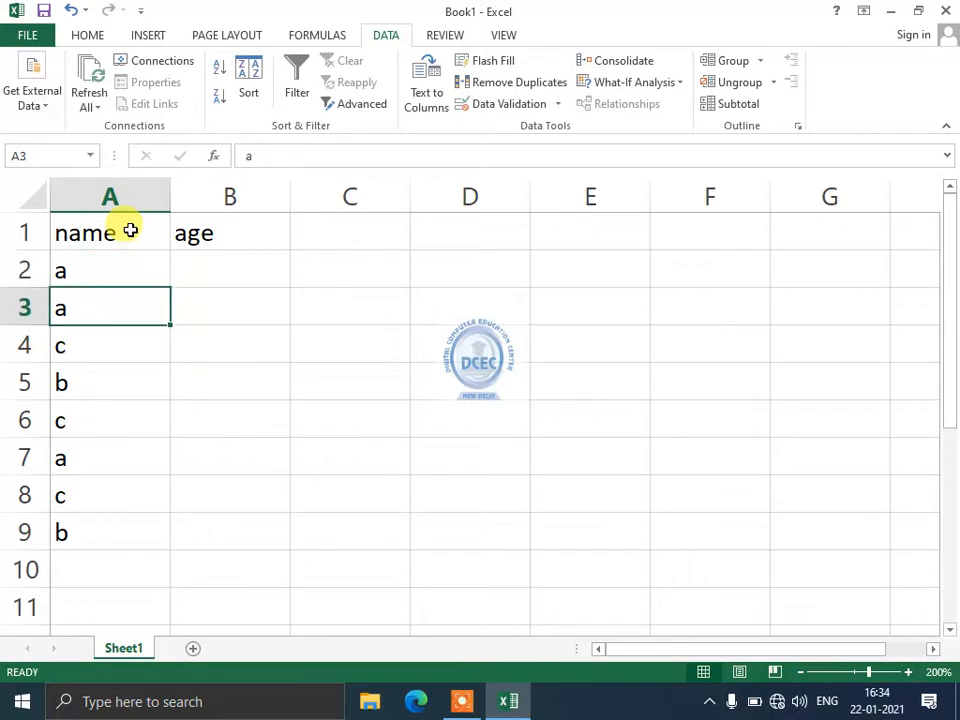
pyautogui.write('b')
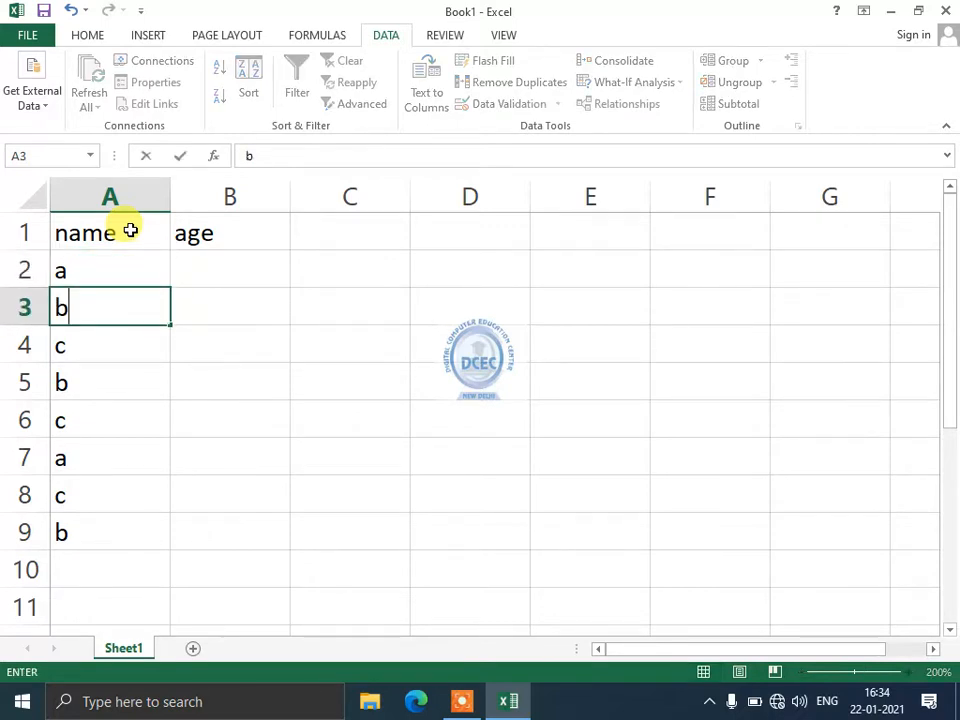
pyautogui.press('Tab')
# Enter the ages 22, 33, 44 and 55 in B2:B5
pyautogui.press('Up')
pyautogui.write('22')
pyautogui.press('Return')
pyautogui.write('33')
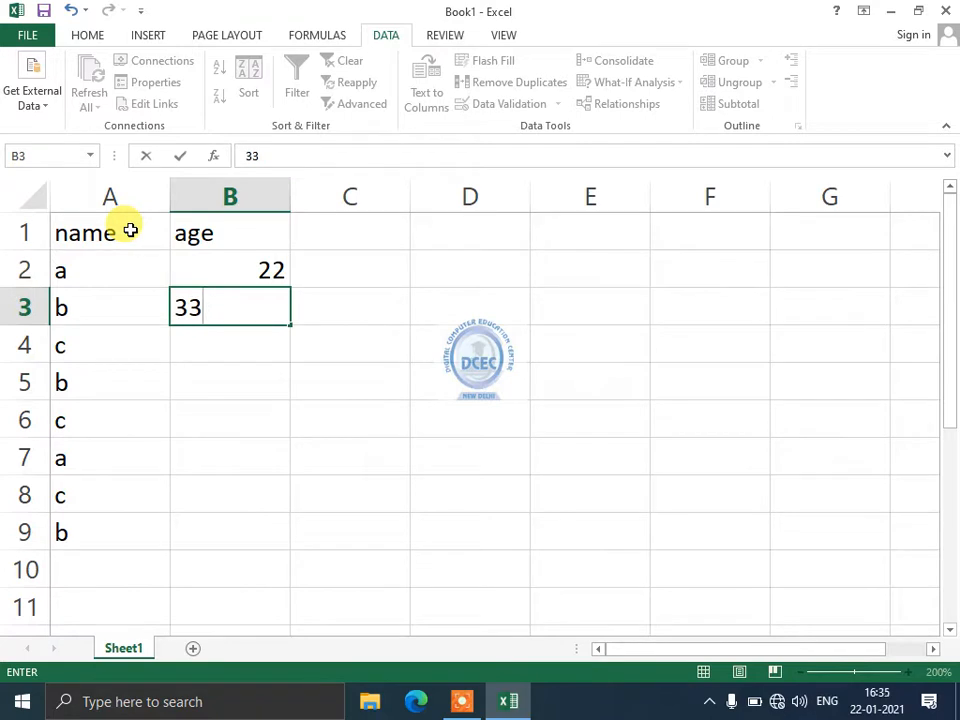
pyautogui.press('Return')
pyautogui.write('44')
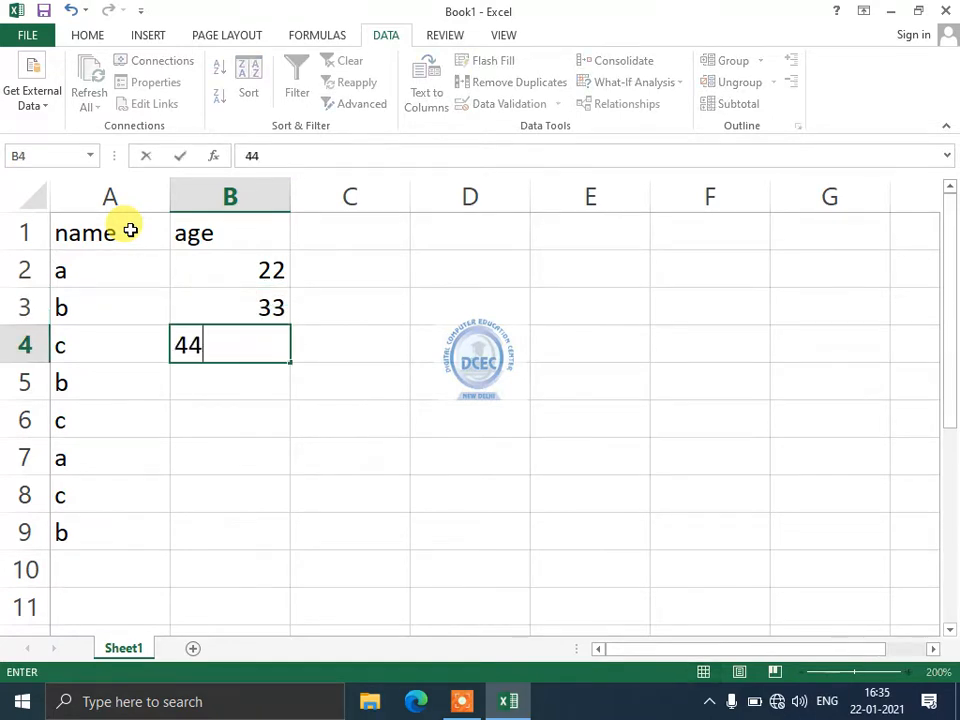
pyautogui.press('Return')
pyautogui.write('55')
pyautogui.press('Return')
# Enter the ages 66, 55, 44 and 33 in B6:B9
pyautogui.write('66')
pyautogui.hotkey('ctrl', 'Return')
pyautogui.press('Return')
pyautogui.write('55')
pyautogui.hotkey('ctrl', 'Return')
pyautogui.press('Return')
pyautogui.write('44')
pyautogui.press('Return')
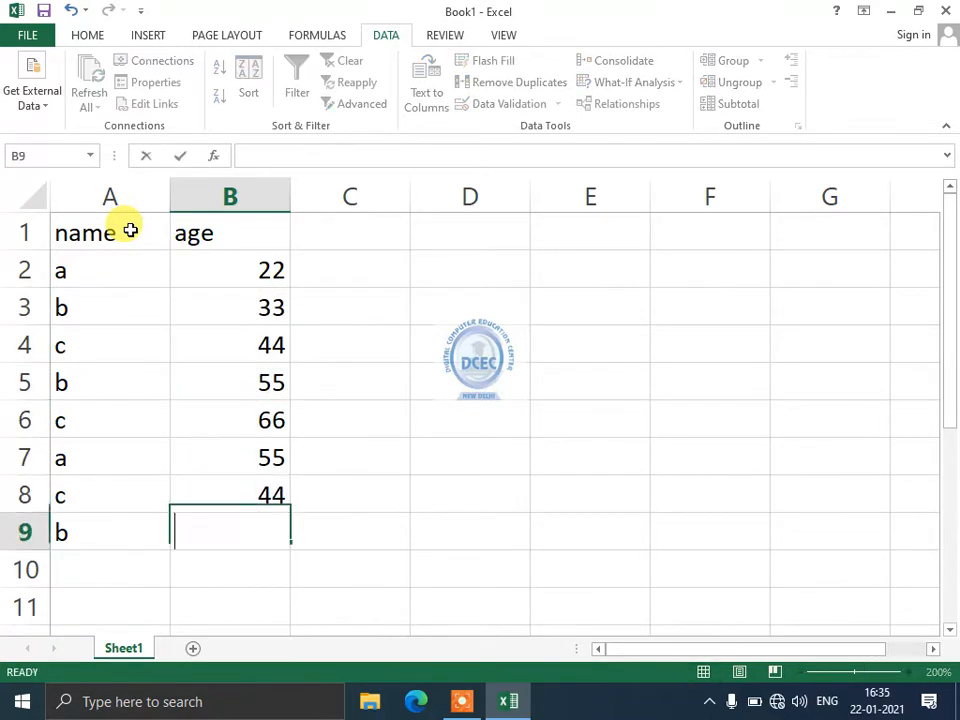
pyautogui.write('33')
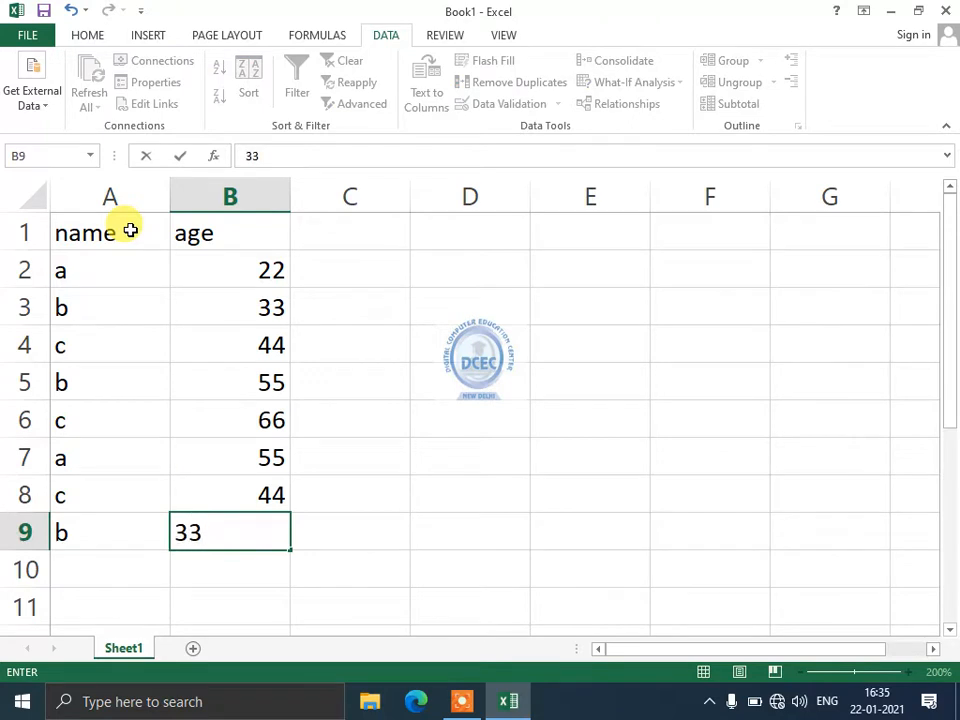
pyautogui.click(281, 270)
# Compare the name and age pairs row by row to identify which records are repeated
pyautogui.click(100, 461)
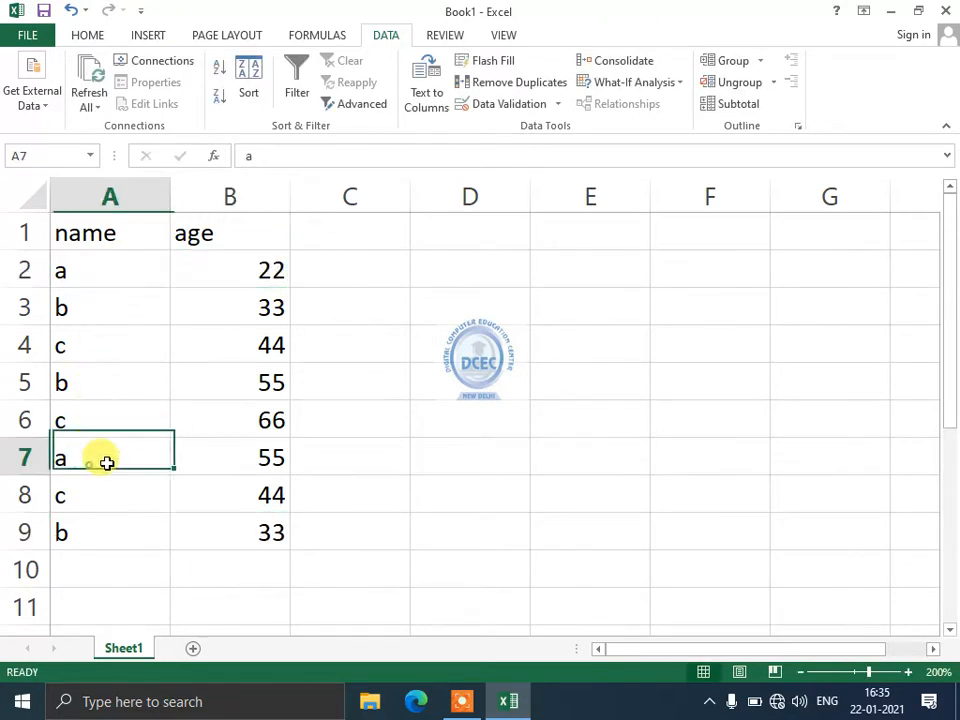
pyautogui.click(234, 457)
pyautogui.click(95, 457)
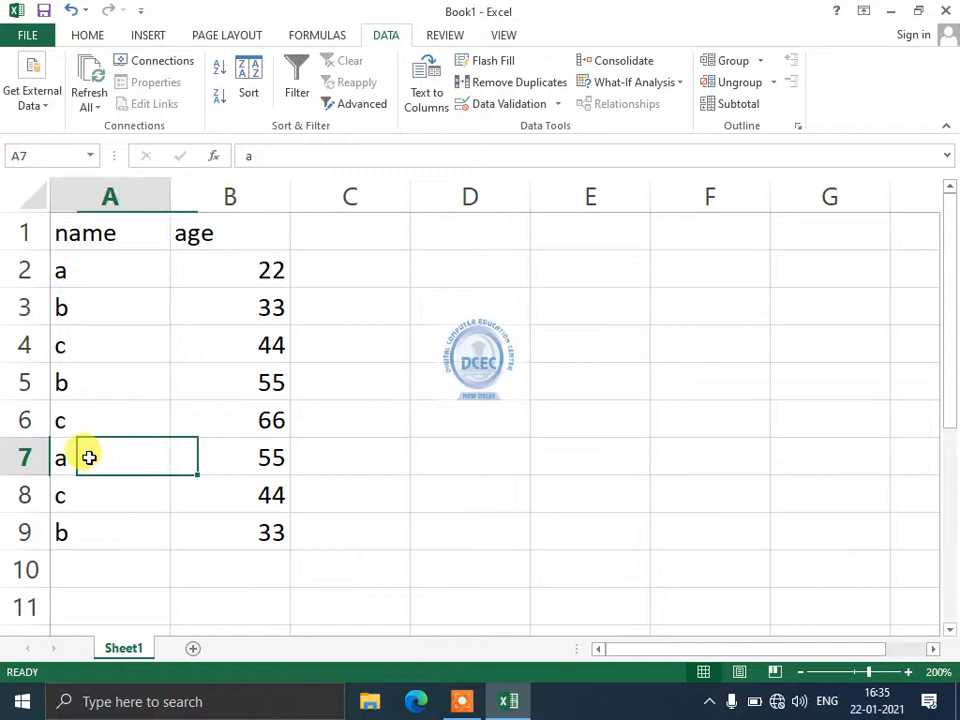
pyautogui.click(180, 456)
pyautogui.click(107, 308)
pyautogui.click(208, 308)
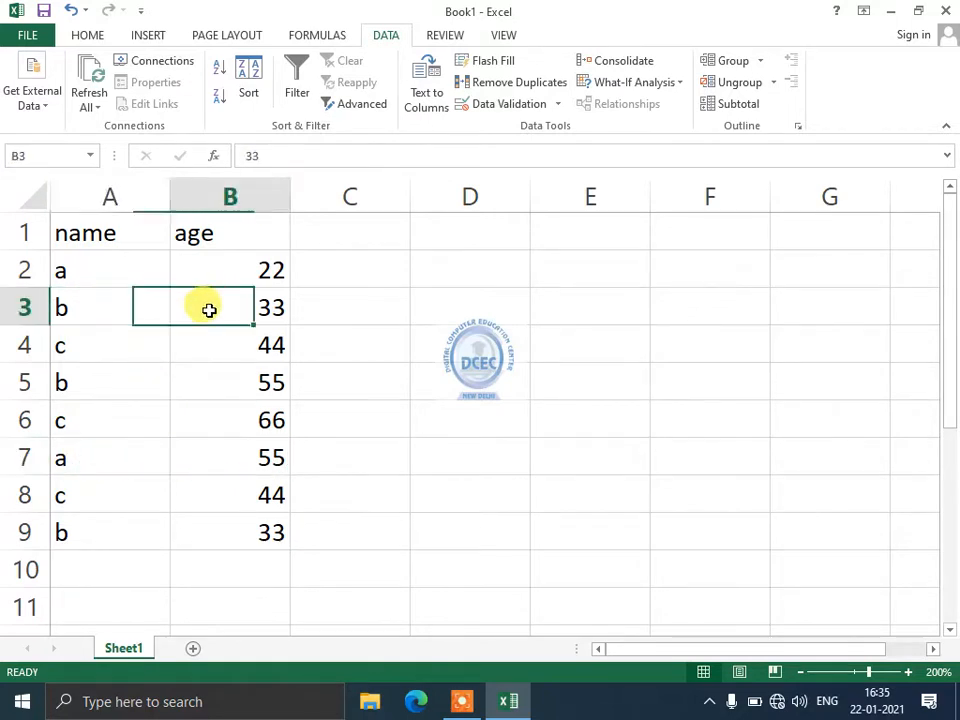
pyautogui.click(93, 381)
pyautogui.click(225, 381)
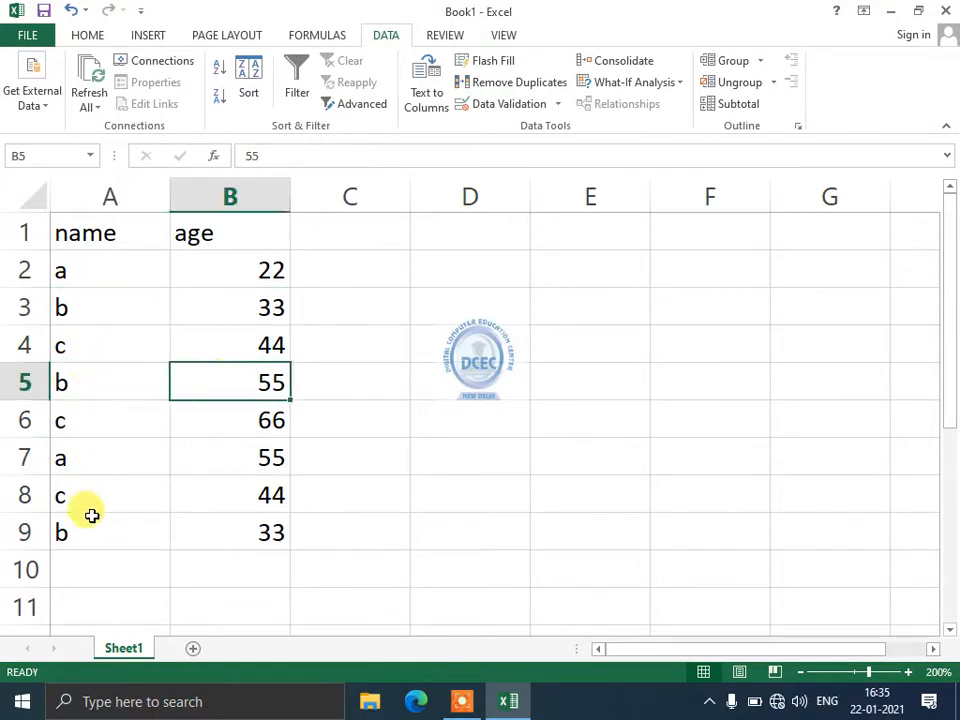
pyautogui.click(100, 530)
pyautogui.moveTo(235, 533); pyautogui.dragTo(150, 531)
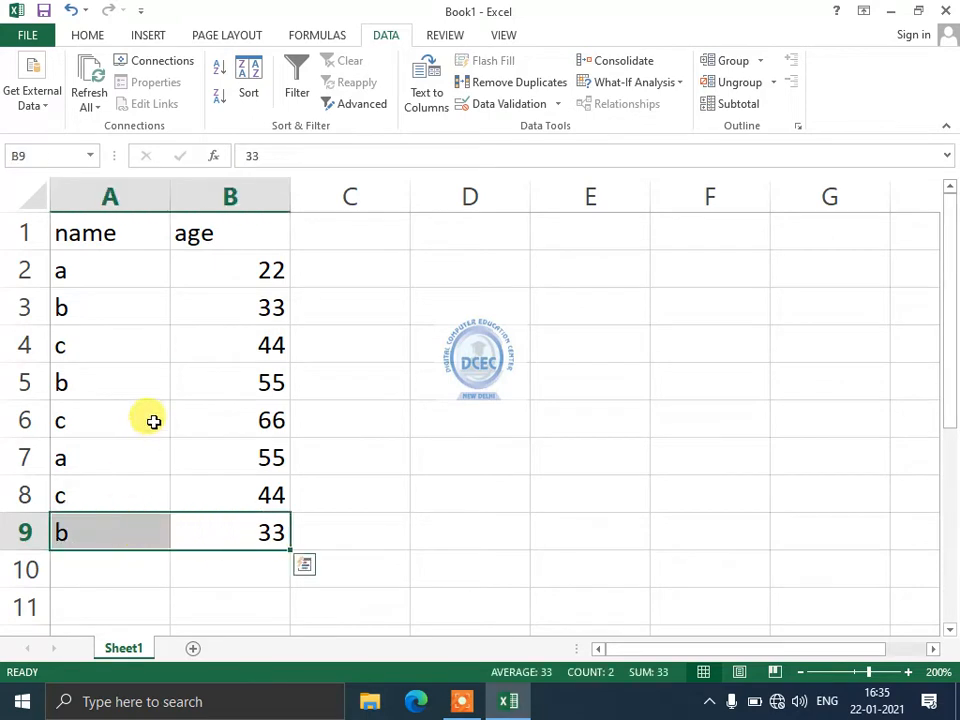
pyautogui.moveTo(235, 306); pyautogui.dragTo(96, 306)
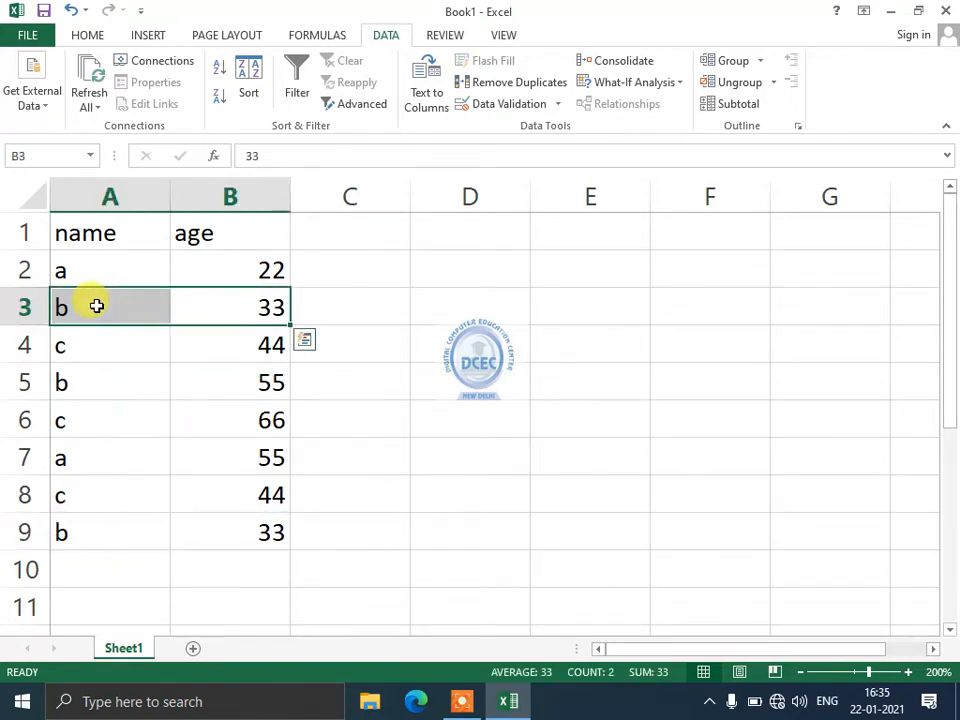
pyautogui.moveTo(74, 352); pyautogui.dragTo(210, 349)
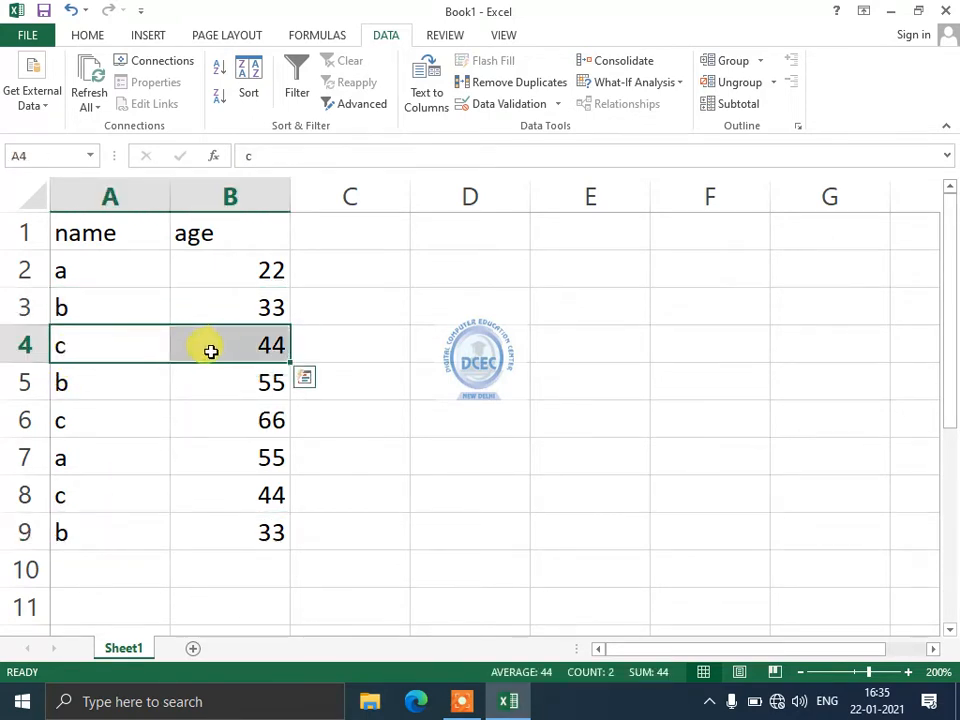
pyautogui.moveTo(95, 429); pyautogui.dragTo(231, 426)
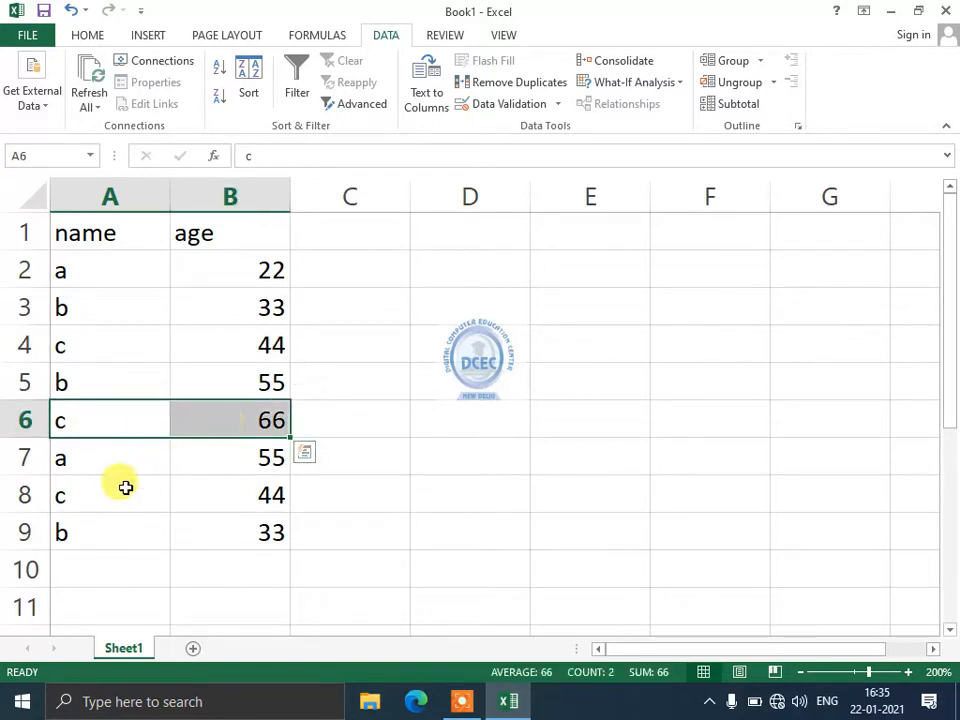
# Remove duplicate records from A1:B9, checking both the name and age columns and treating the first row as headers
pyautogui.moveTo(88, 495); pyautogui.dragTo(97, 197)
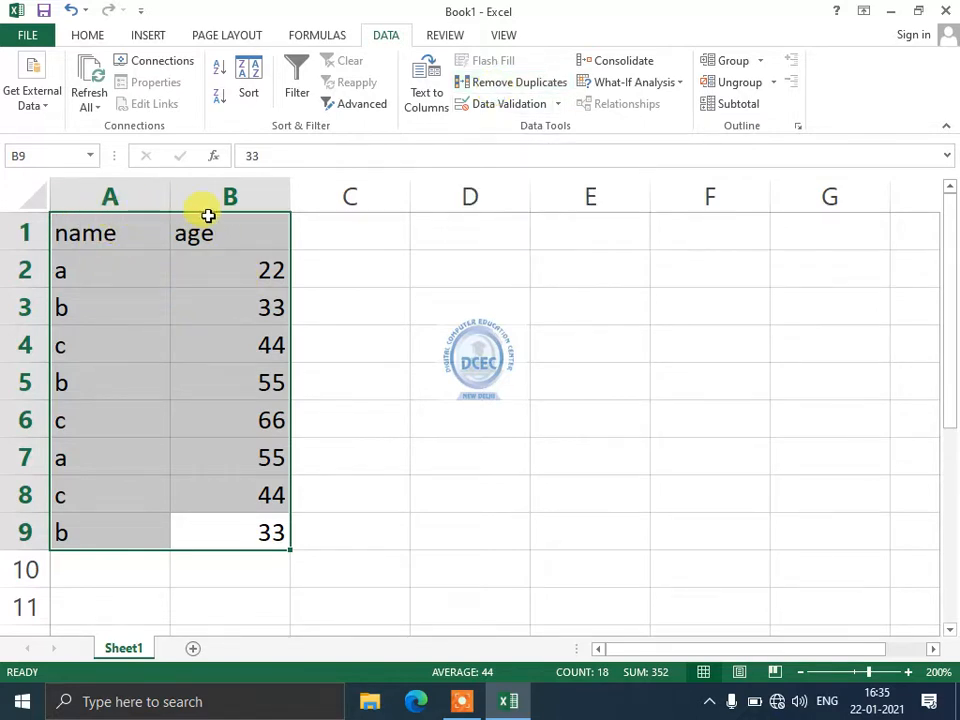
pyautogui.click(490, 83)
pyautogui.moveTo(613, 25); pyautogui.dragTo(533, 150)
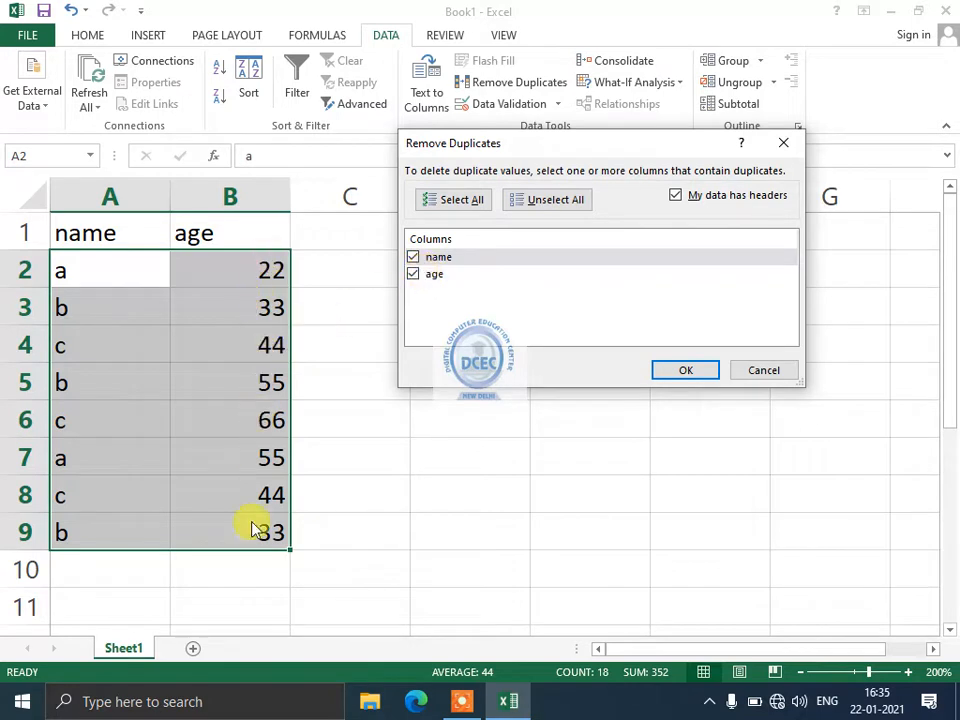
pyautogui.click(681, 373)
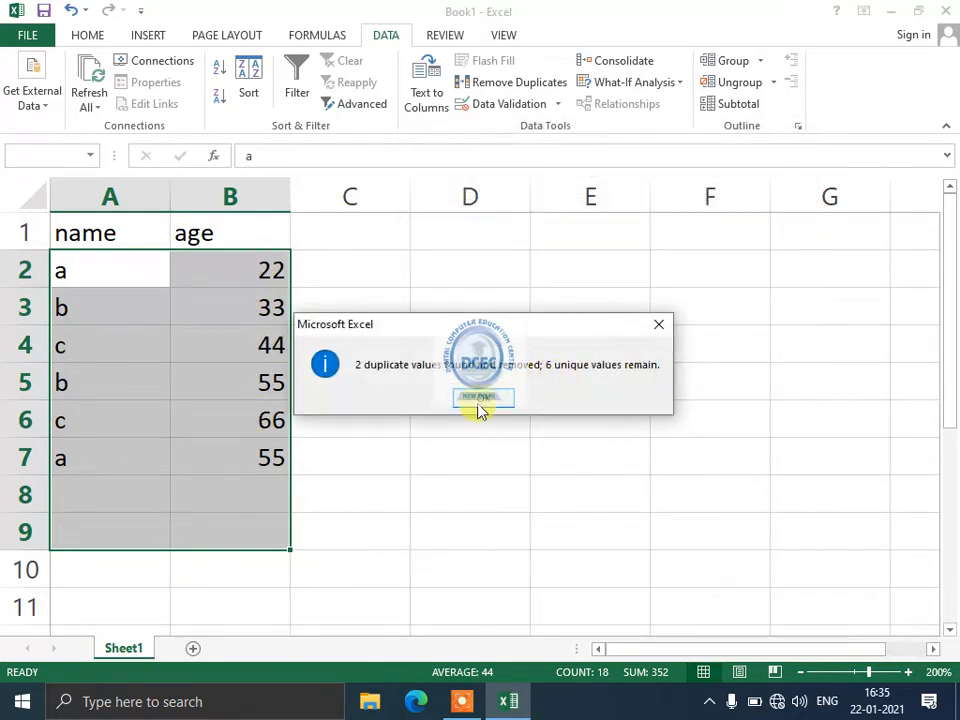
pyautogui.click(480, 410)
# Examine rows 8 and 9 below the remaining records to check the effect of removing duplicates
pyautogui.click(231, 486)
pyautogui.click(223, 523)
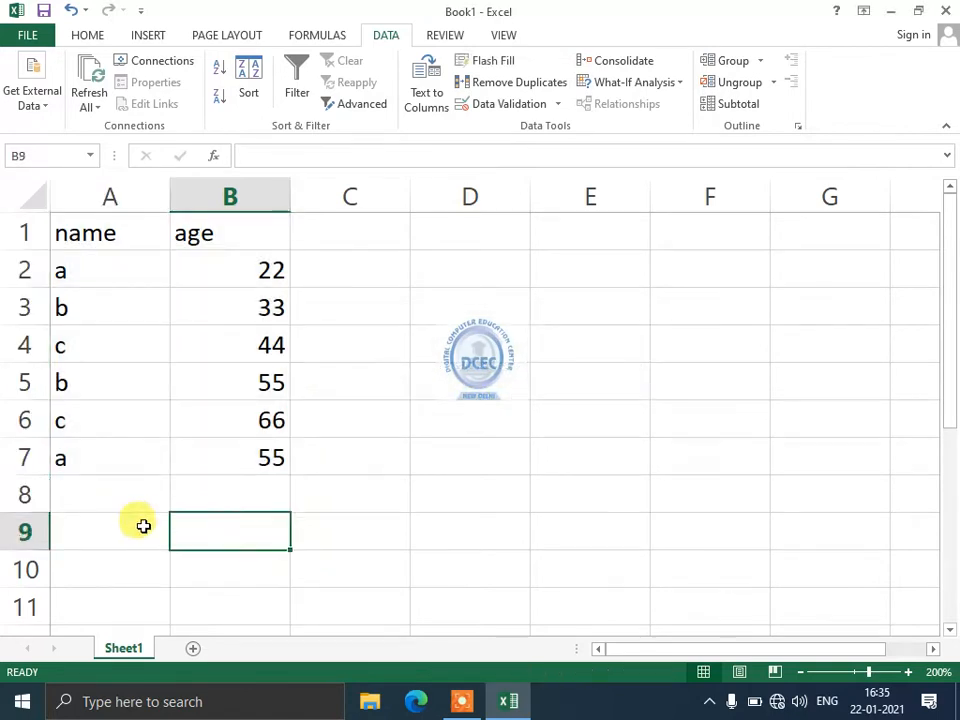
pyautogui.click(124, 488)
pyautogui.click(189, 521)
pyautogui.click(122, 518)
pyautogui.click(193, 506)
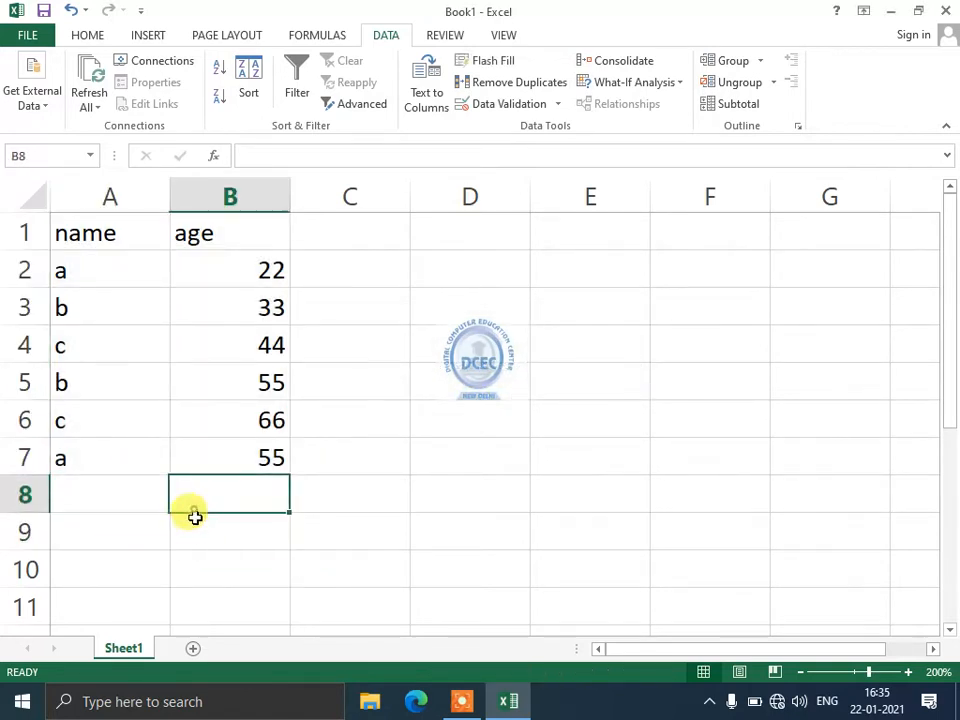
pyautogui.click(131, 529)
pyautogui.click(129, 508)
pyautogui.click(204, 531)
pyautogui.click(145, 501)
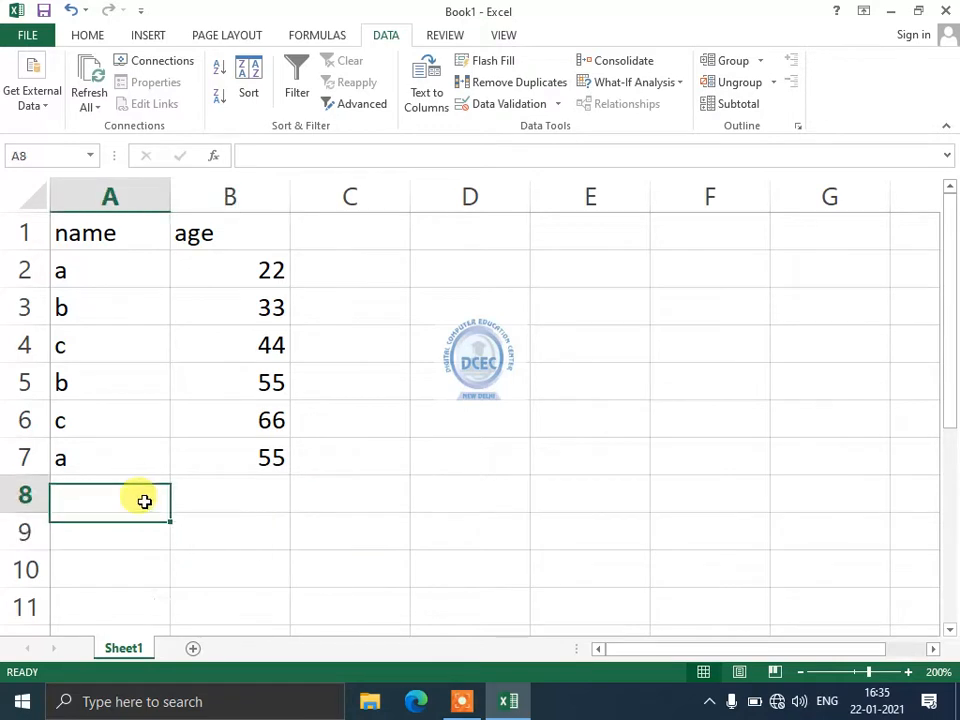
pyautogui.click(214, 518)
pyautogui.click(141, 521)
pyautogui.click(133, 500)
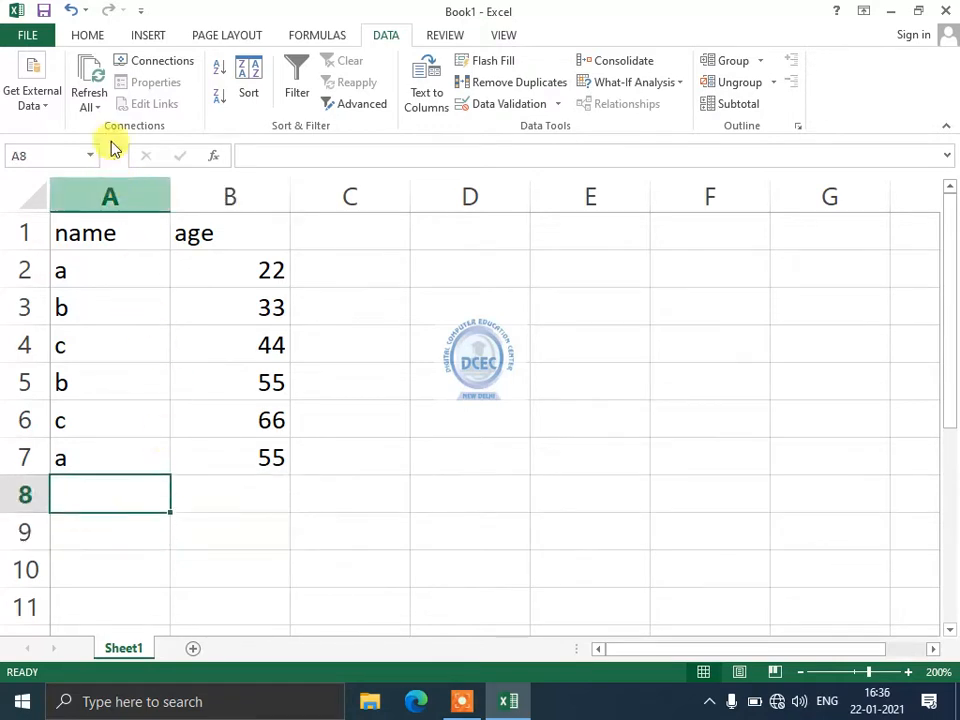
# Undo the duplicate removal and view the available What-If Analysis options
pyautogui.click(71, 10)
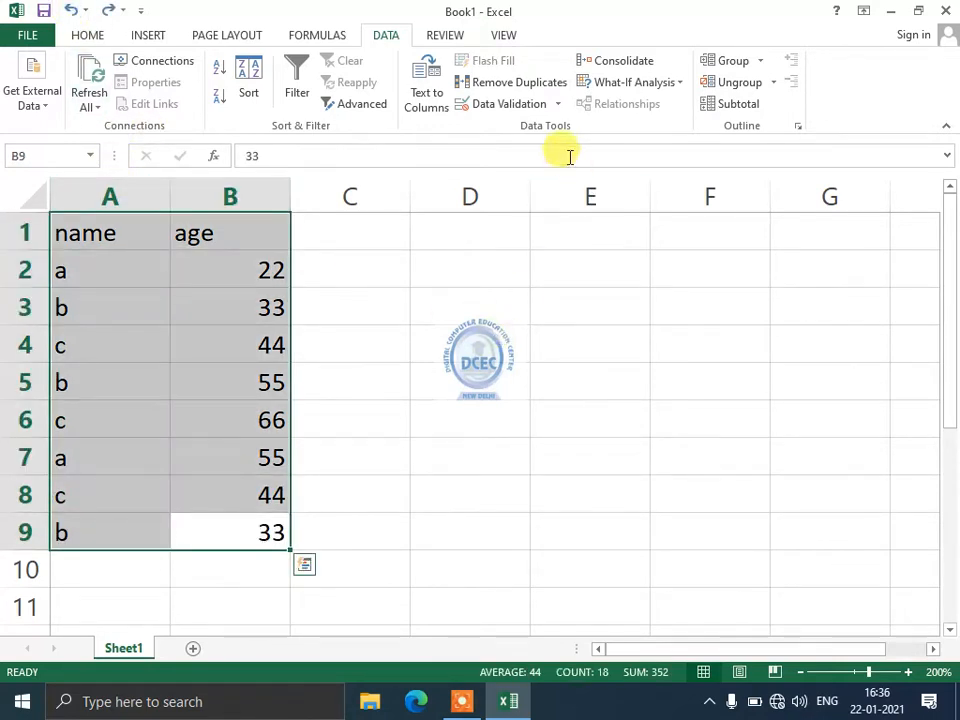
pyautogui.click(607, 95)
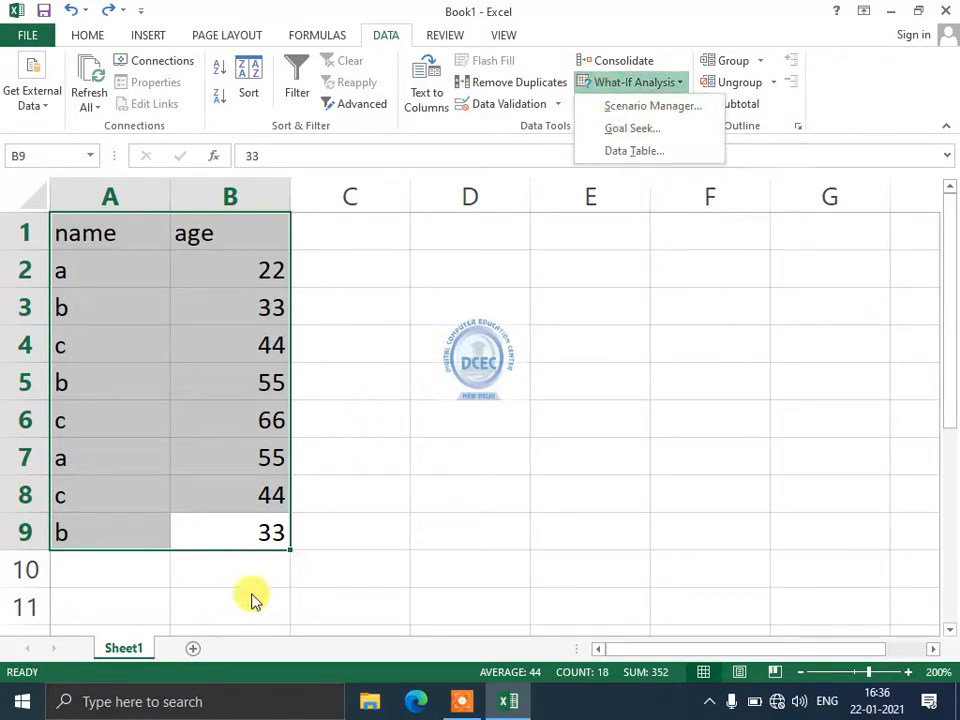
pyautogui.click(270, 558)
# Total the ages in B10 with the formula =SUM(B2:B9)
pyautogui.click(269, 560)
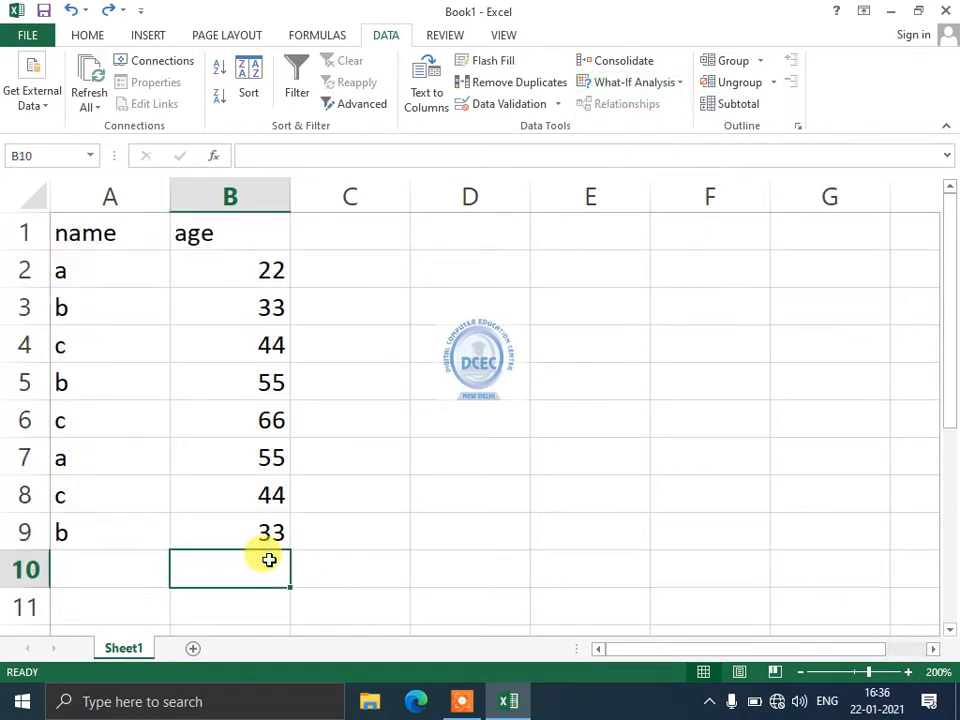
pyautogui.hotkey('alt', '=')
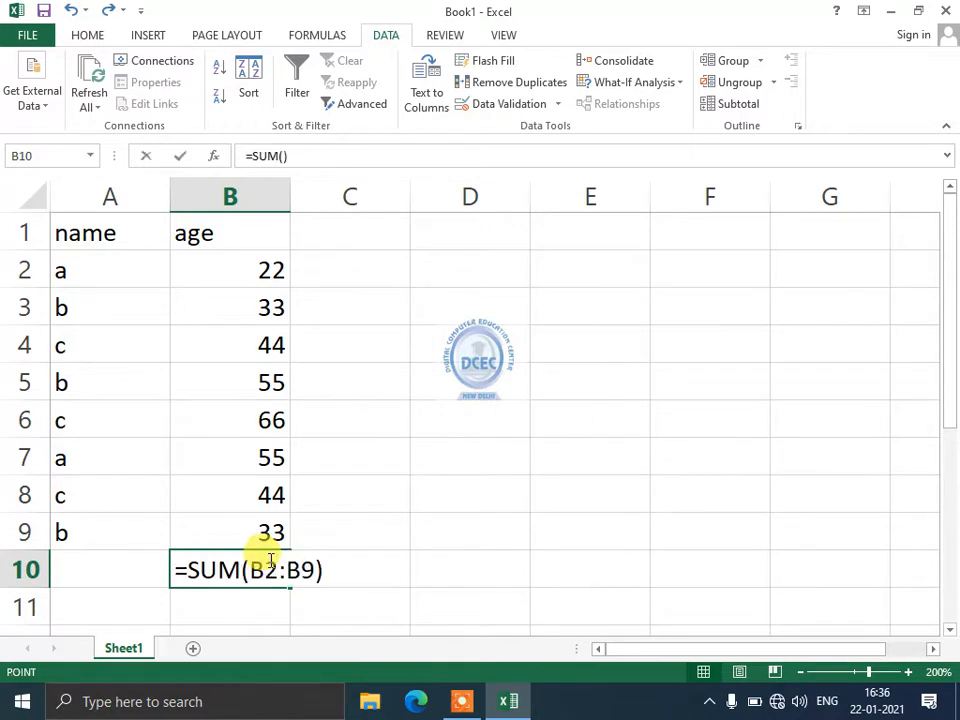
pyautogui.press('Return')
pyautogui.click(269, 560)
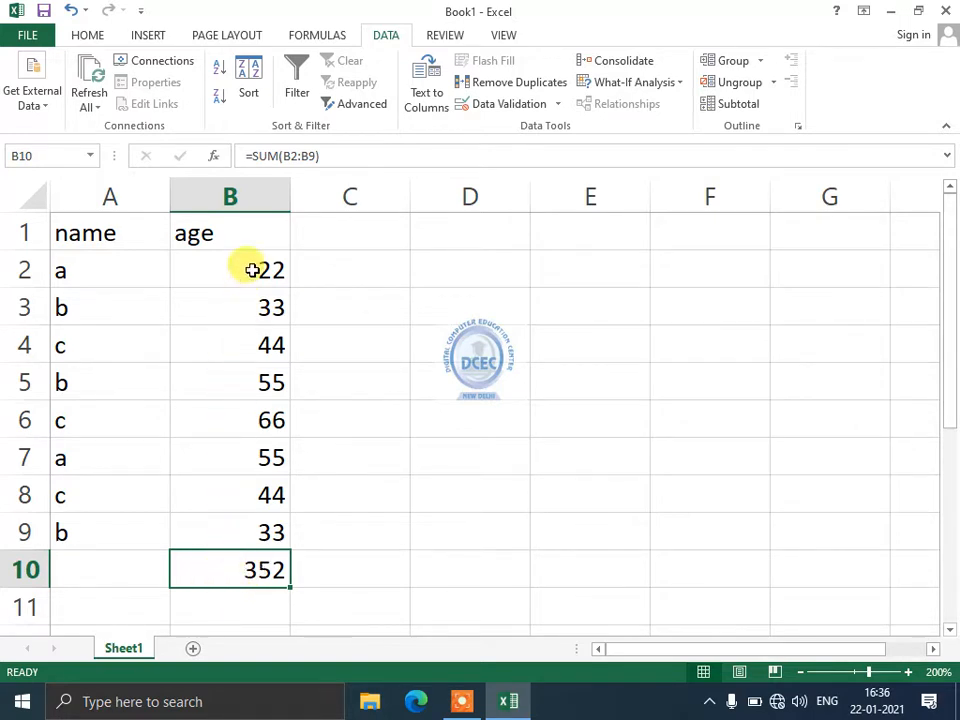
# Review the age values in B2:B9 that feed the total in B10
pyautogui.moveTo(251, 268); pyautogui.dragTo(257, 528)
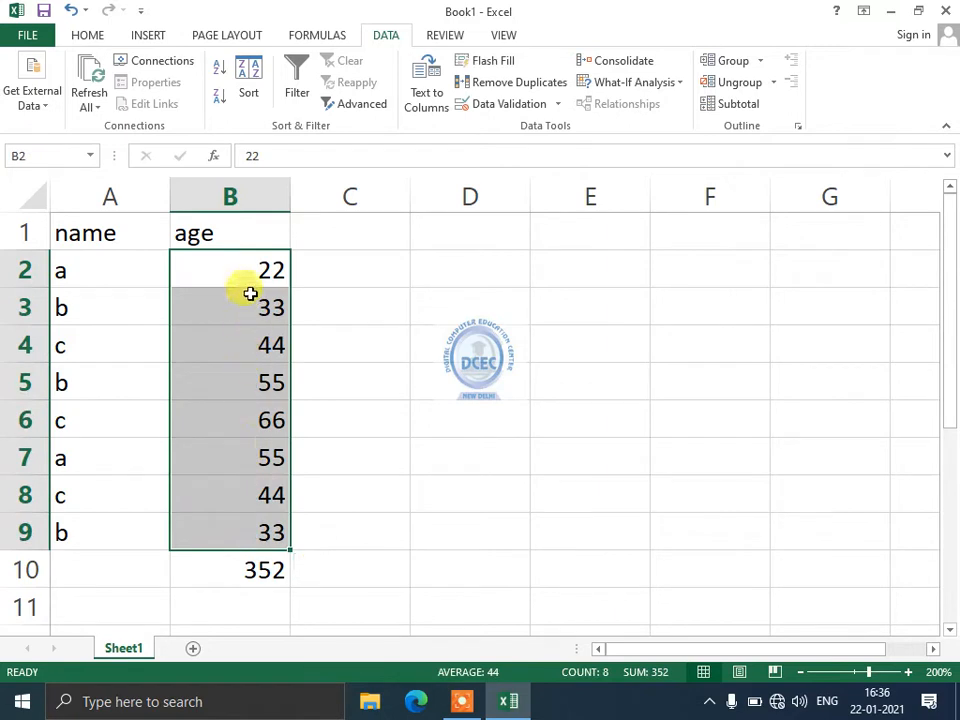
pyautogui.click(251, 266)
pyautogui.click(246, 306)
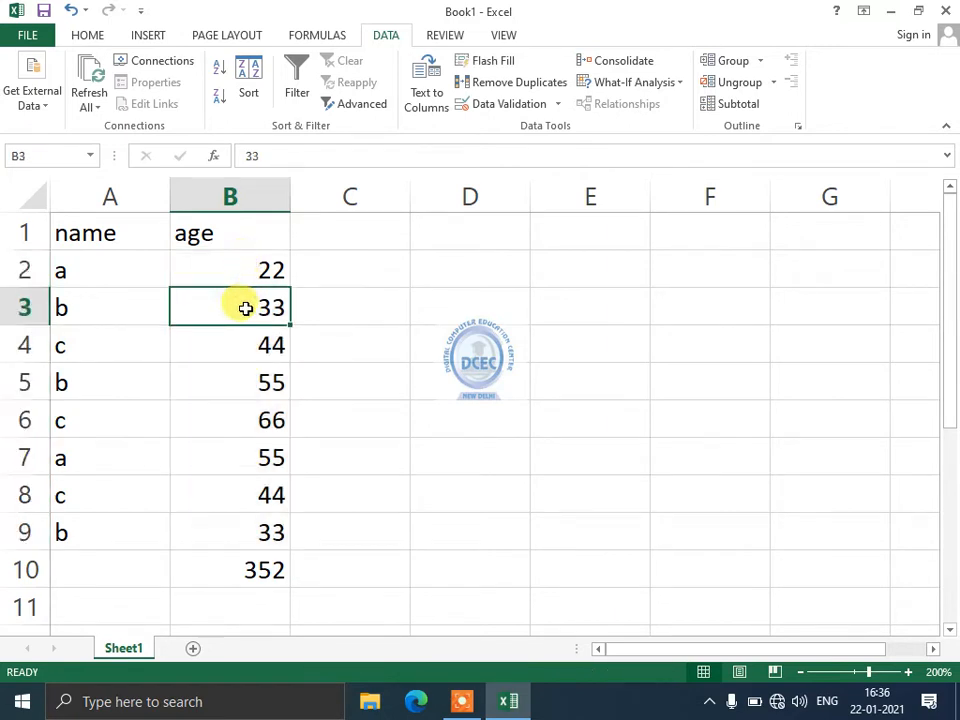
pyautogui.click(237, 356)
pyautogui.click(230, 384)
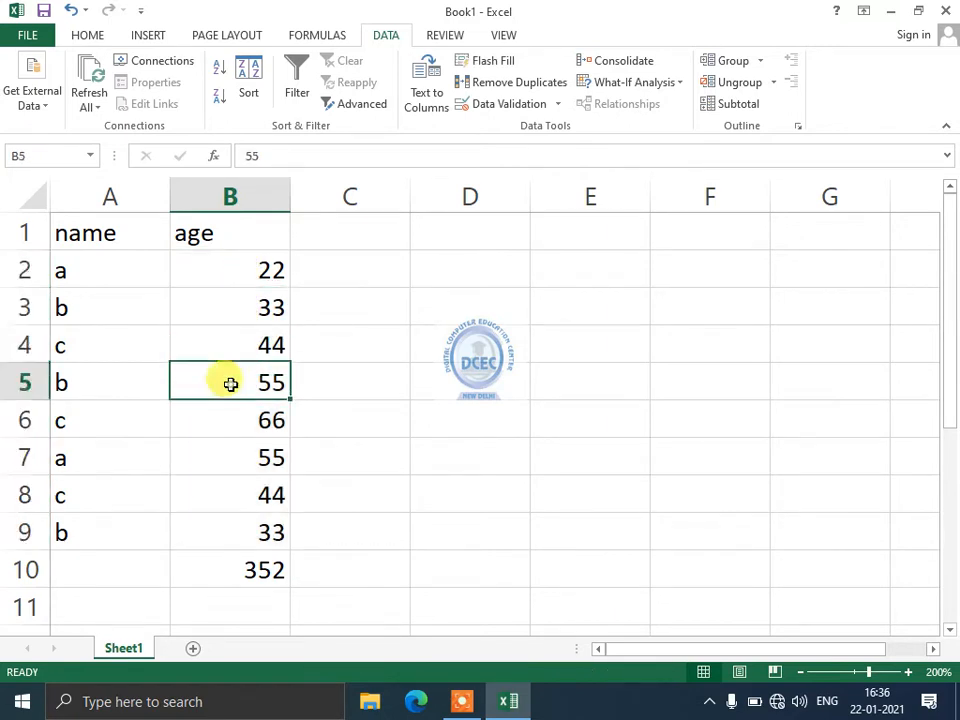
pyautogui.moveTo(259, 268); pyautogui.dragTo(246, 540)
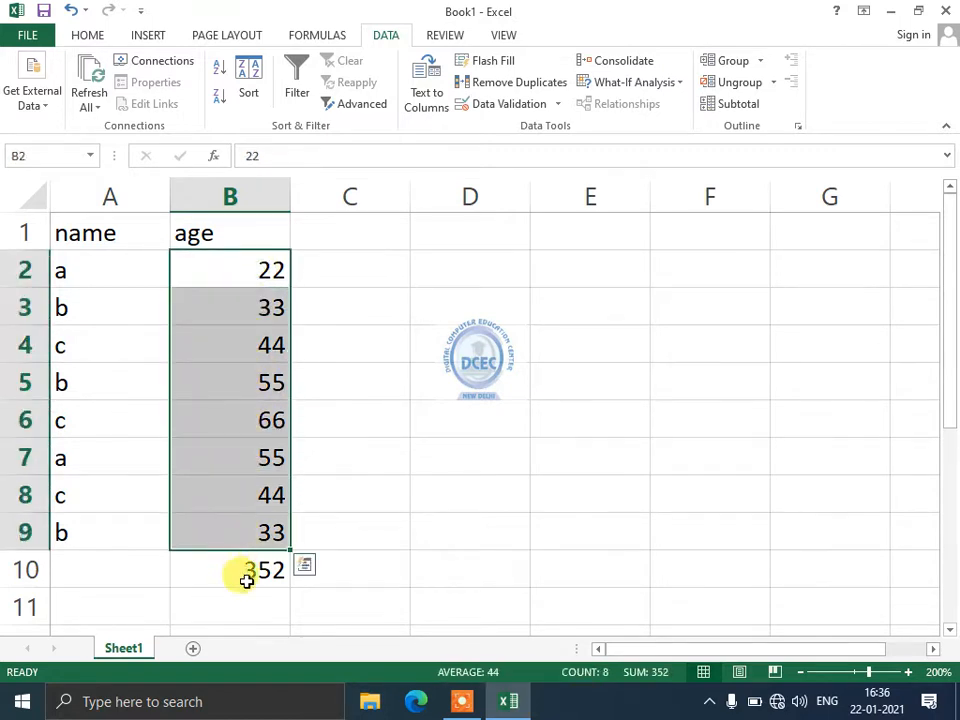
# Compare the total formula in B10 with the individual ages in B2:B9
pyautogui.click(246, 579)
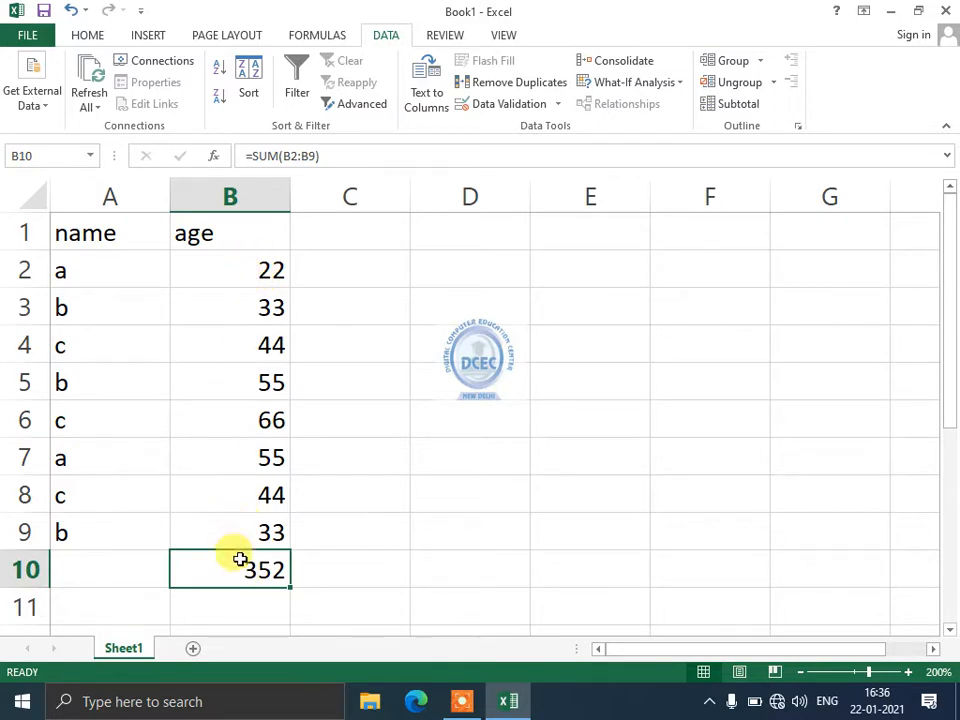
pyautogui.moveTo(257, 268); pyautogui.dragTo(257, 519)
pyautogui.click(230, 345)
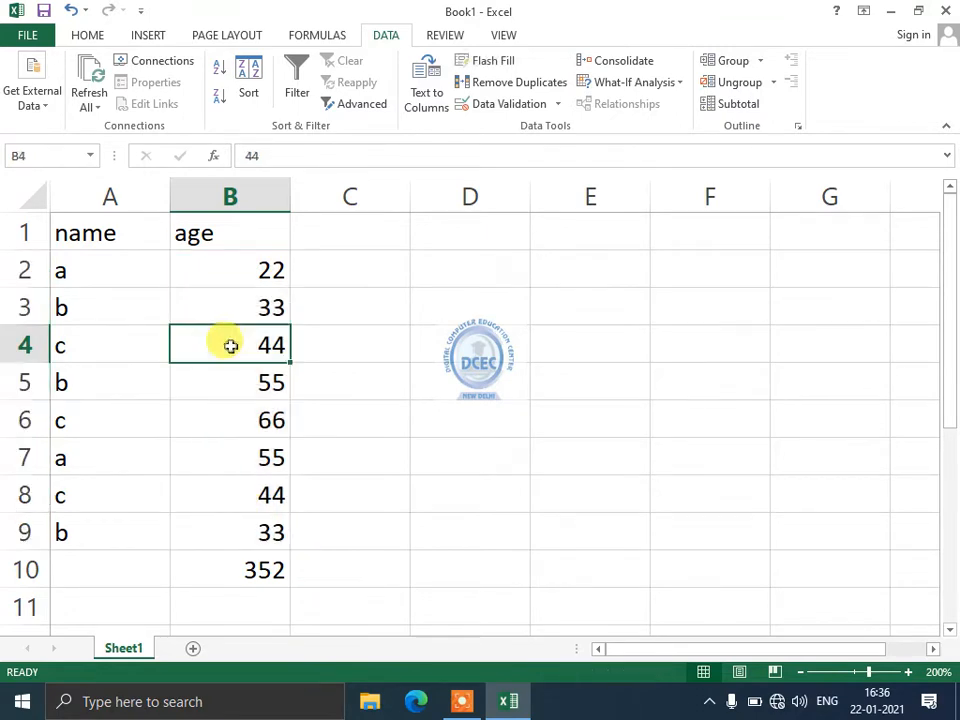
pyautogui.click(222, 392)
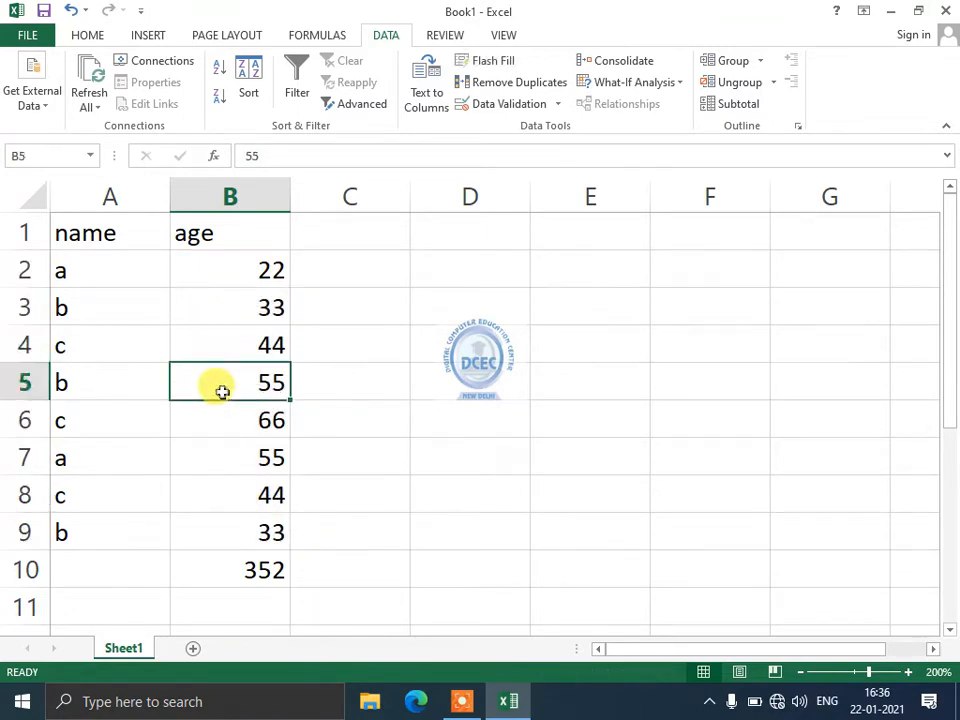
pyautogui.moveTo(264, 270); pyautogui.dragTo(260, 533)
# Use Goal Seek to bring the B10 total to 360 by changing B5, and undo the result
pyautogui.click(251, 563)
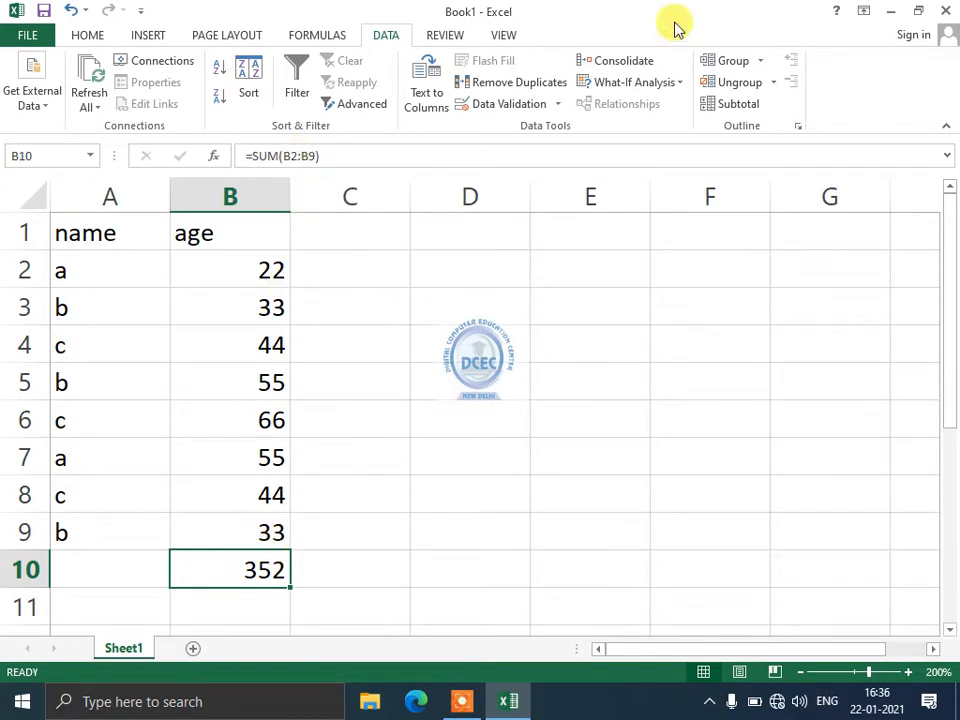
pyautogui.click(646, 84)
pyautogui.click(647, 131)
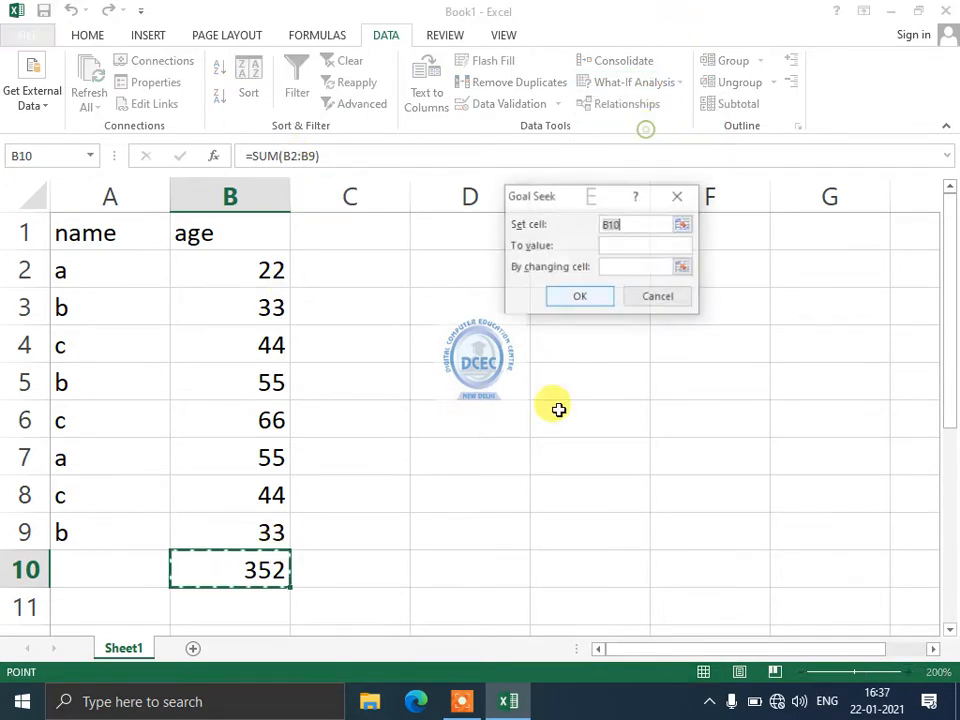
pyautogui.moveTo(568, 190); pyautogui.dragTo(509, 177)
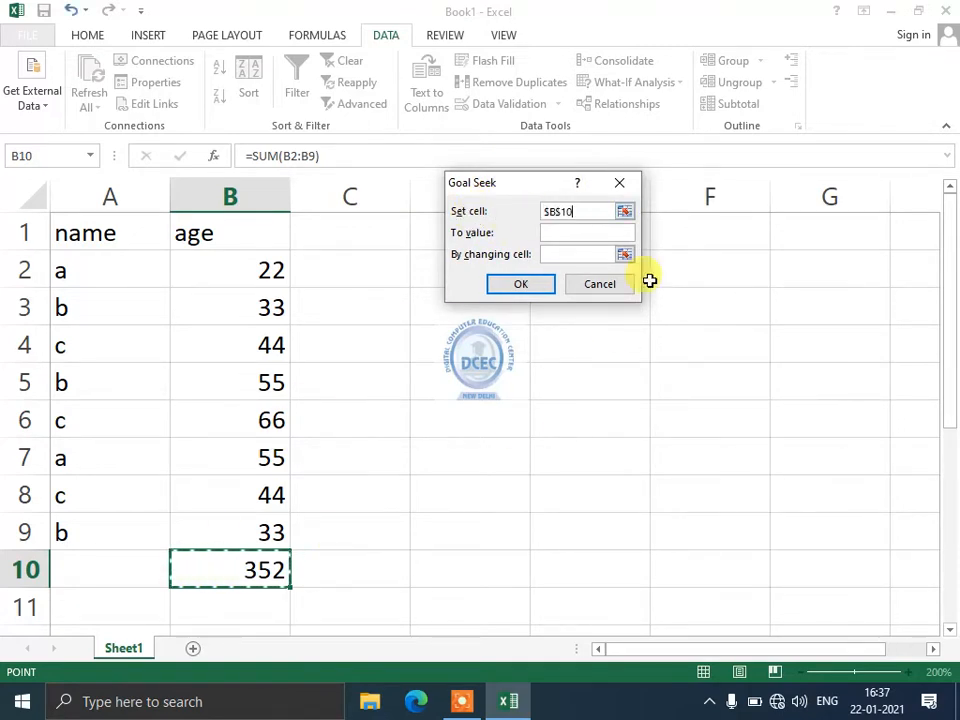
pyautogui.click(608, 231)
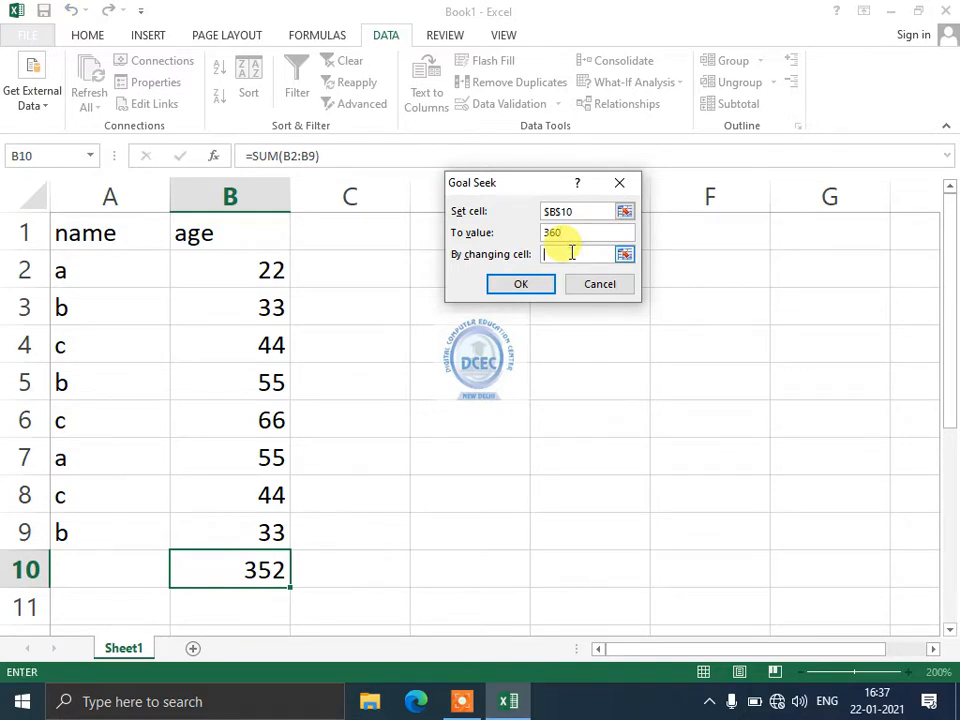
pyautogui.click(272, 398)
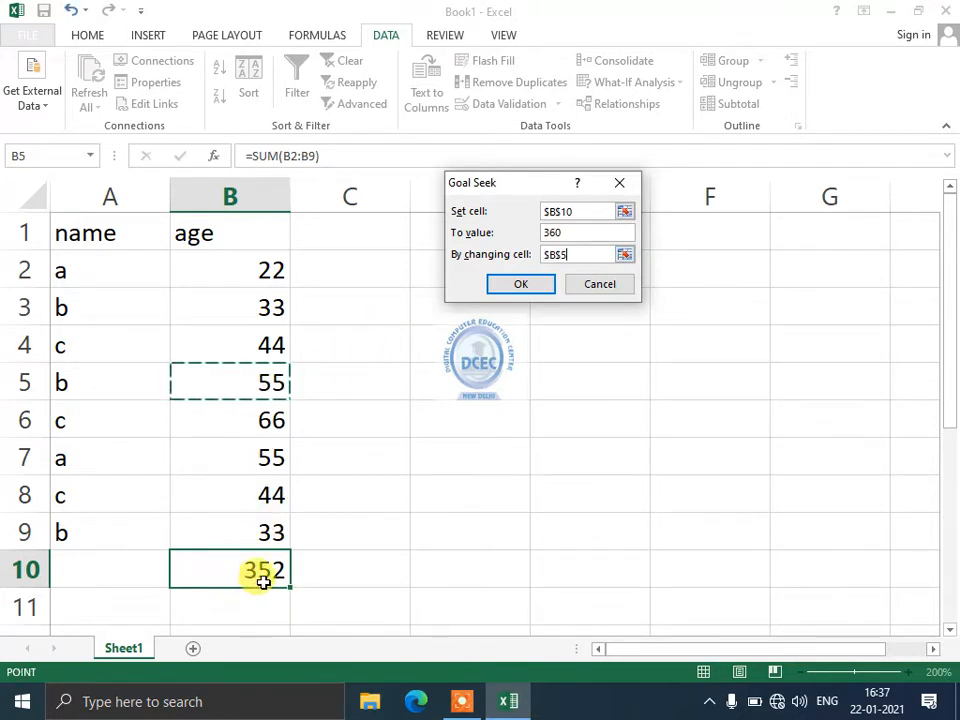
pyautogui.click(521, 285)
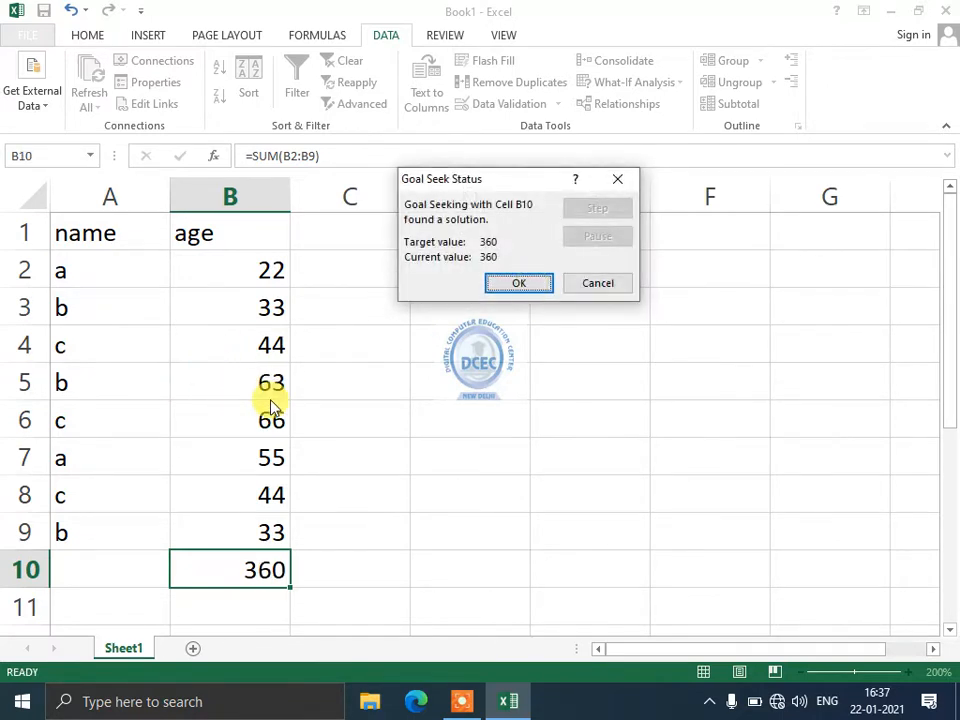
pyautogui.click(525, 283)
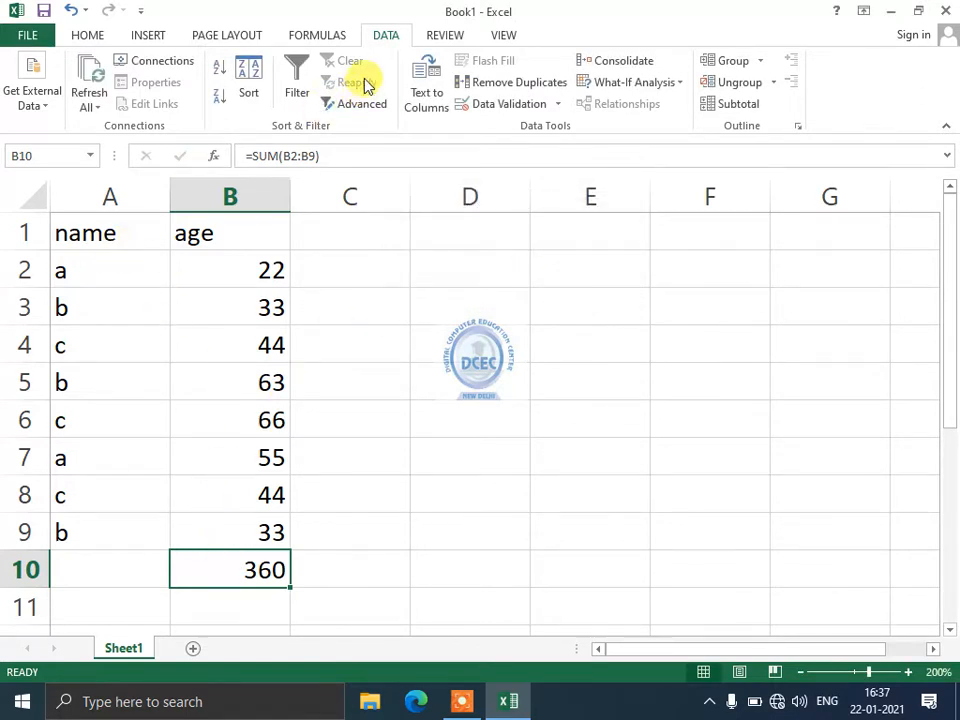
pyautogui.click(63, 10)
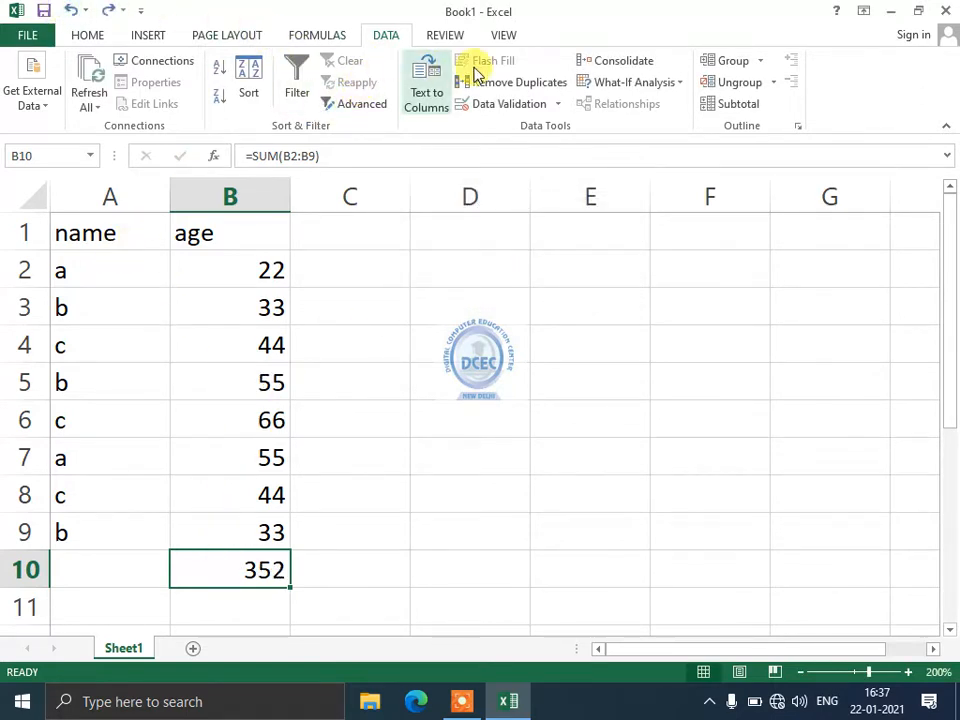
# Run Goal Seek to set the total in B10 to 345 by changing cell B6, and keep the solution
pyautogui.click(630, 84)
pyautogui.click(619, 130)
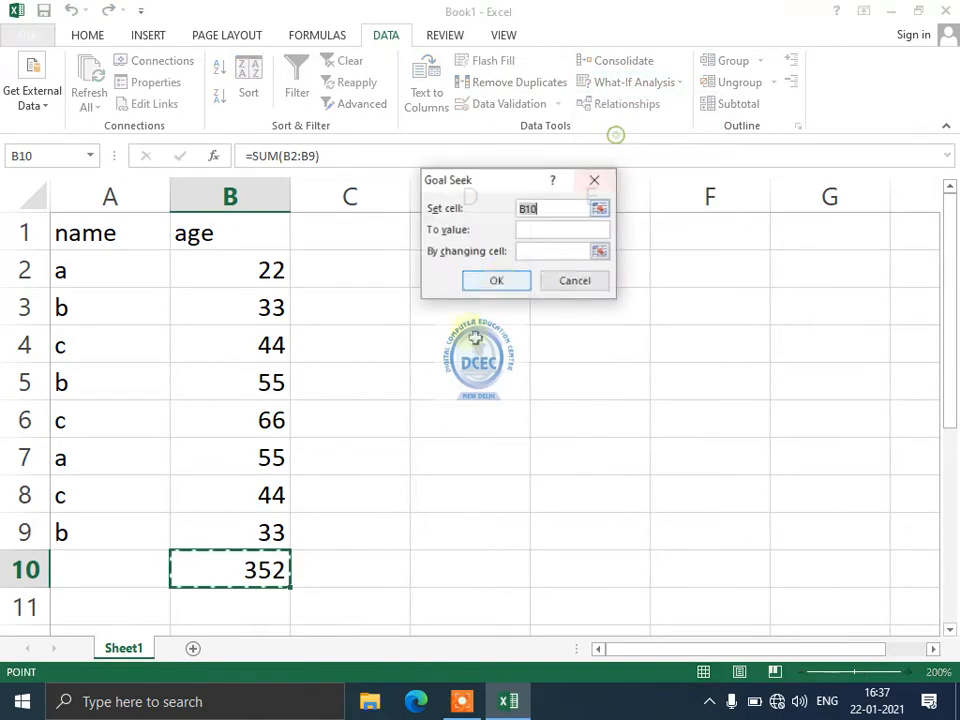
pyautogui.click(561, 231)
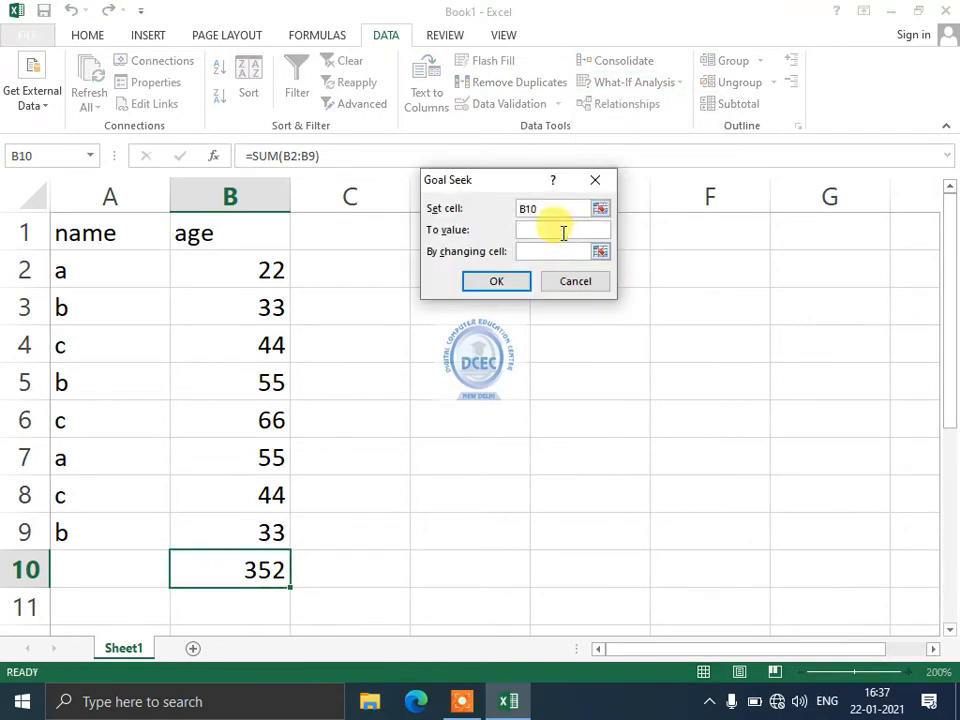
pyautogui.write('345')
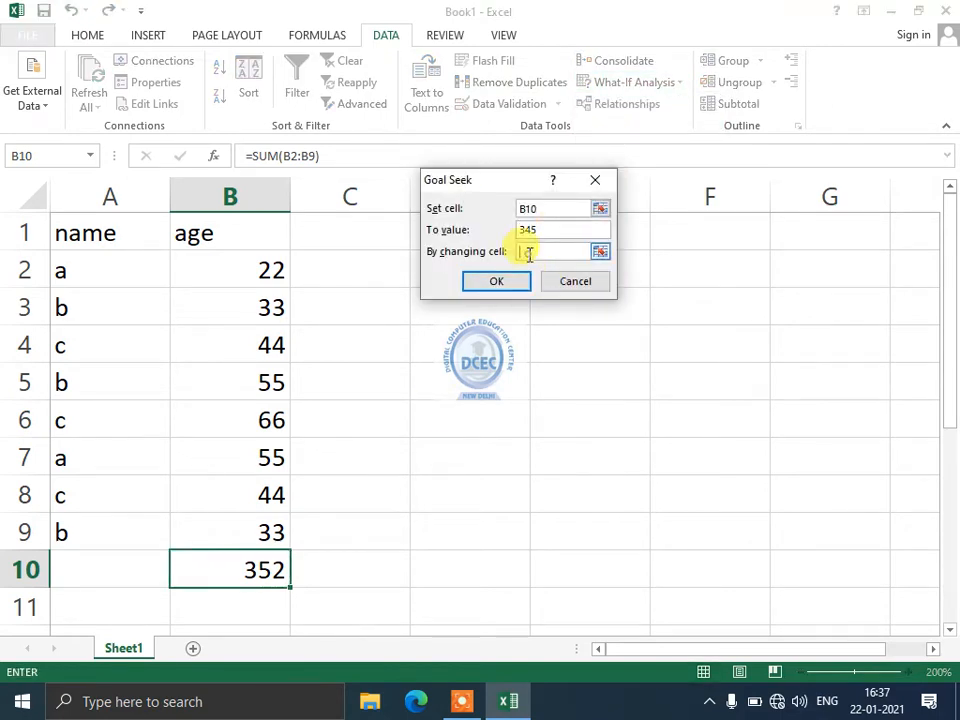
pyautogui.click(255, 420)
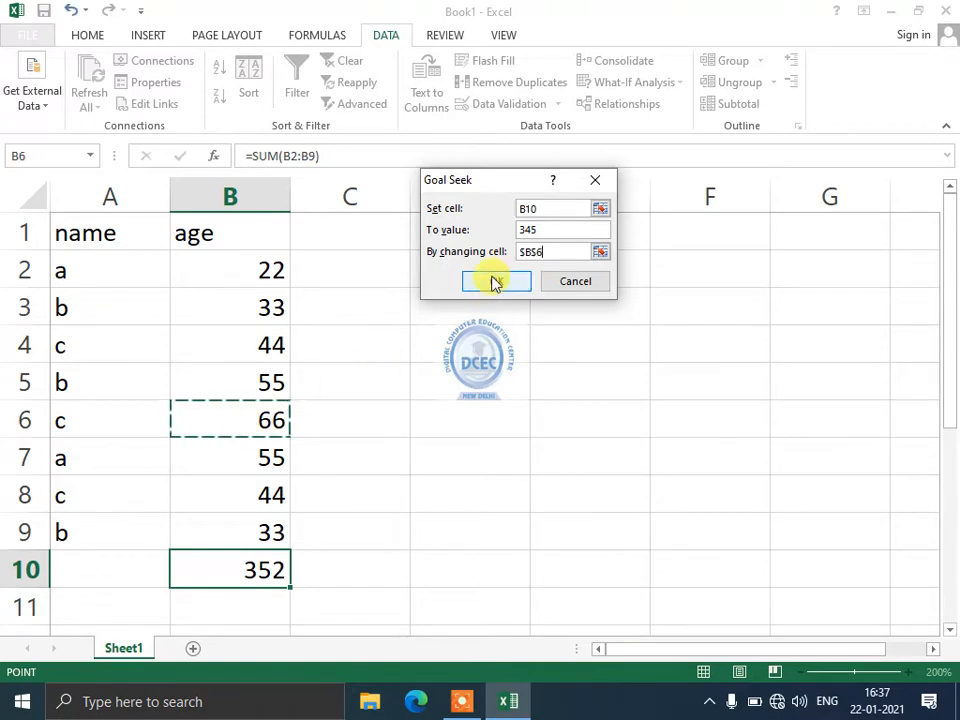
pyautogui.click(493, 281)
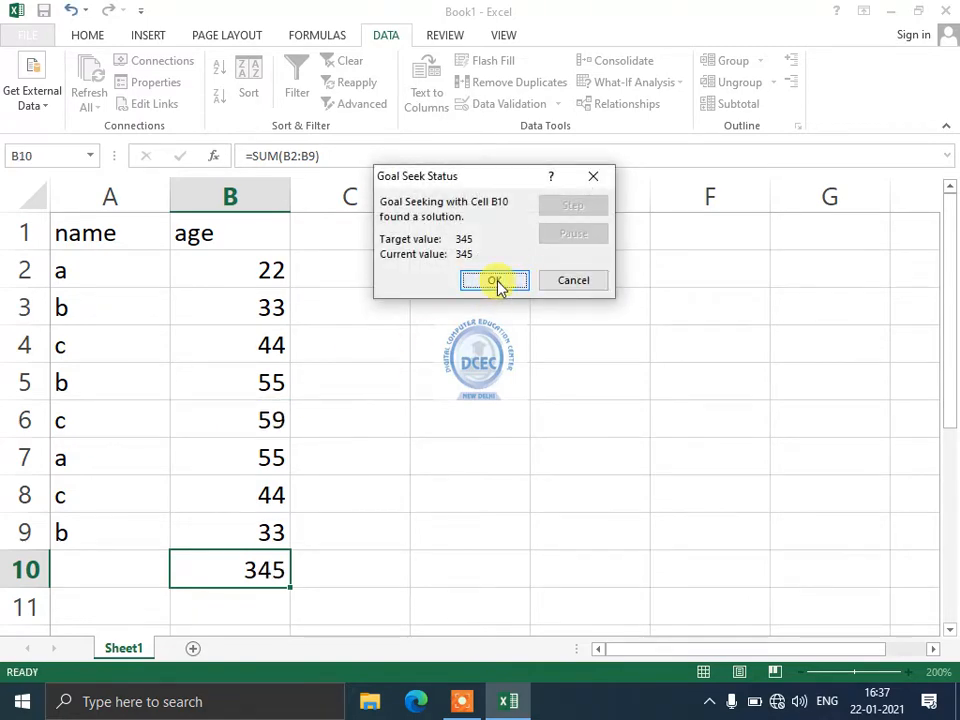
pyautogui.click(495, 281)
pyautogui.click(634, 82)
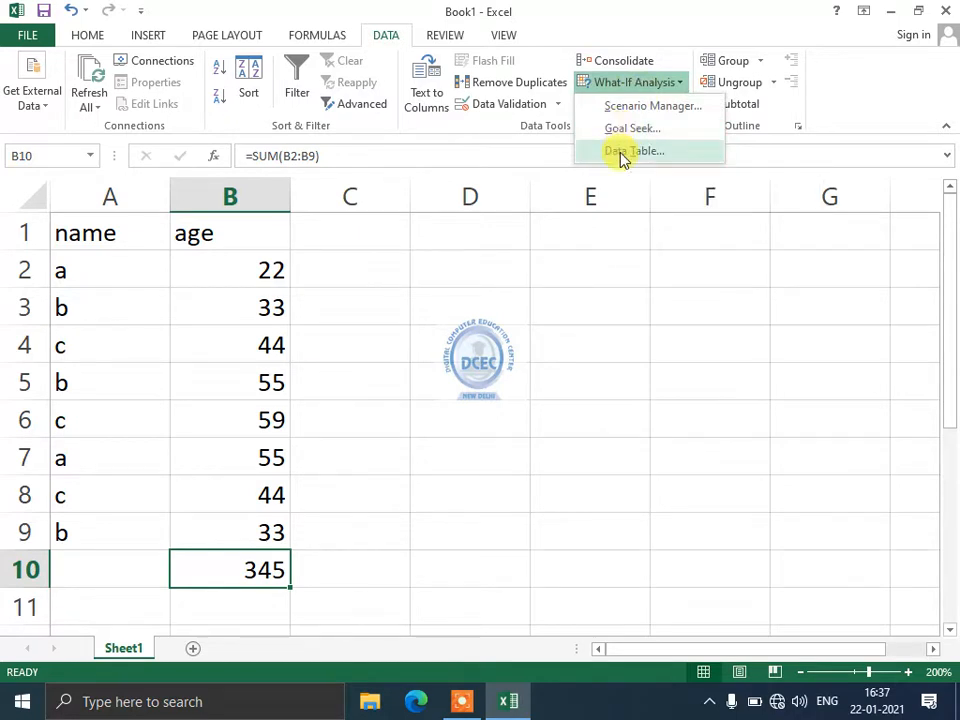
pyautogui.click(500, 359)
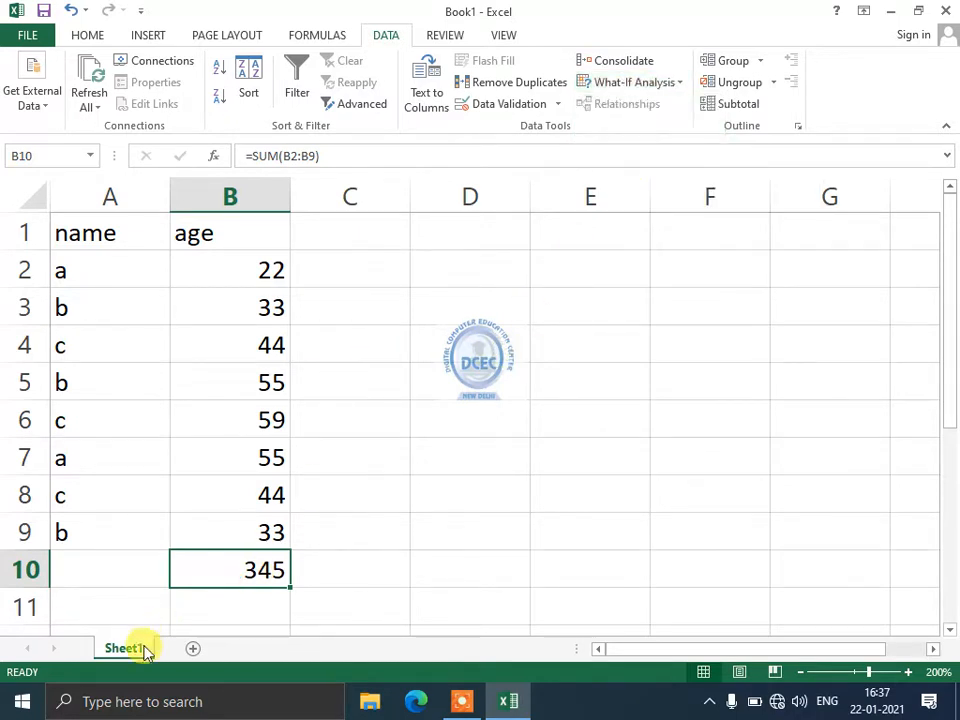
pyautogui.click(461, 231)
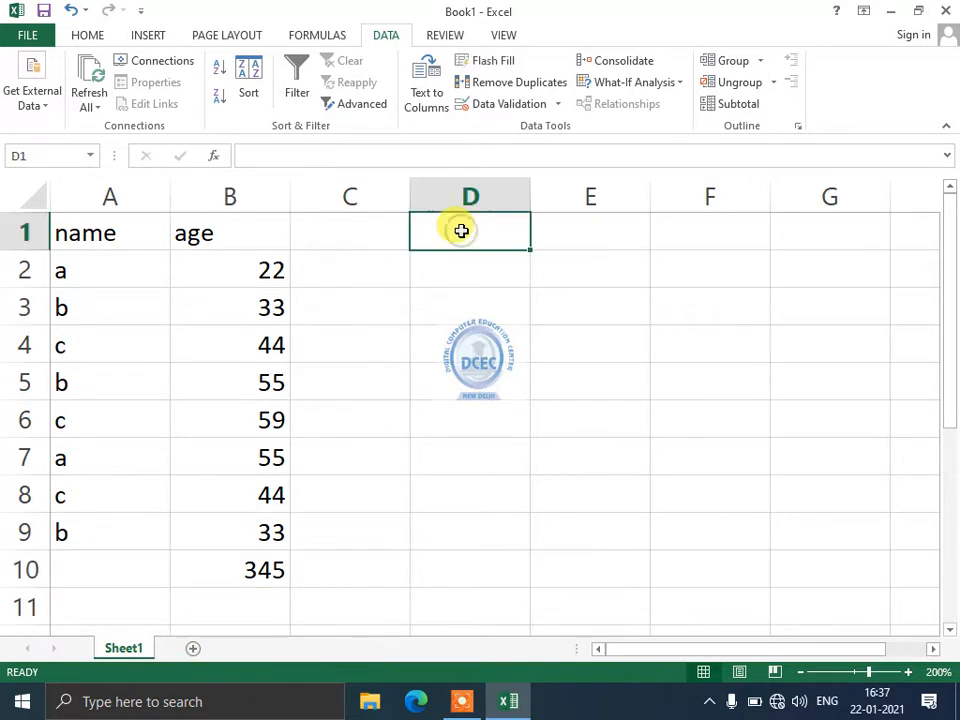
pyautogui.press('Right')
pyautogui.press('Right')
pyautogui.press('Right')
pyautogui.press('Right')
pyautogui.press('Right')
pyautogui.press('Right')
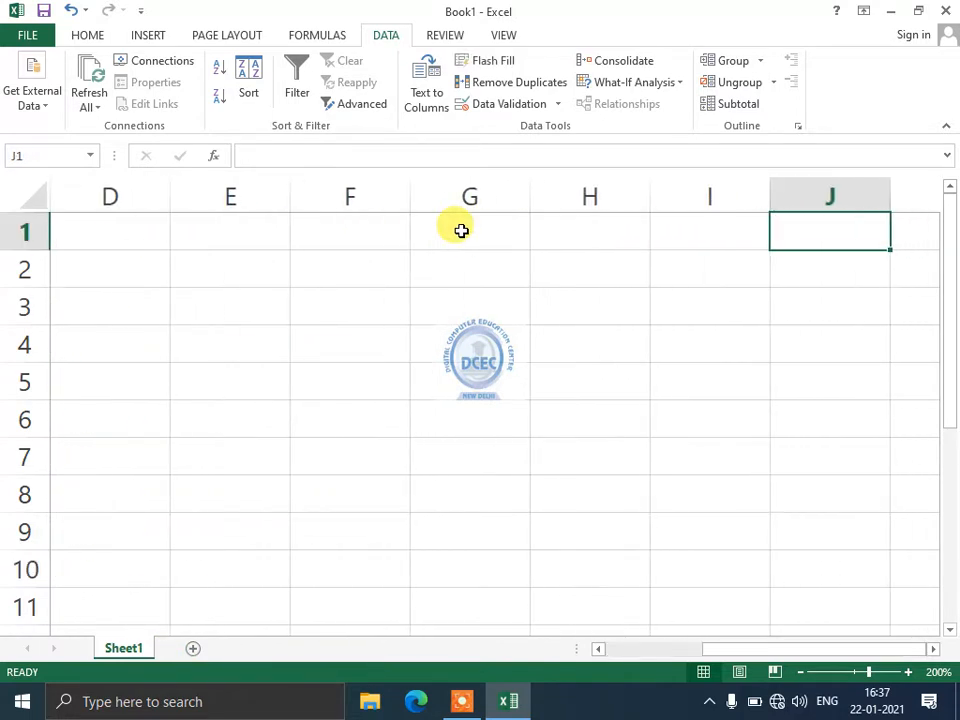
# Enter 1 in both E1 and F1 in the empty area beside the age table
pyautogui.press('Left')
pyautogui.press('Left')
pyautogui.press('Left')
pyautogui.press('Left')
pyautogui.press('Left')
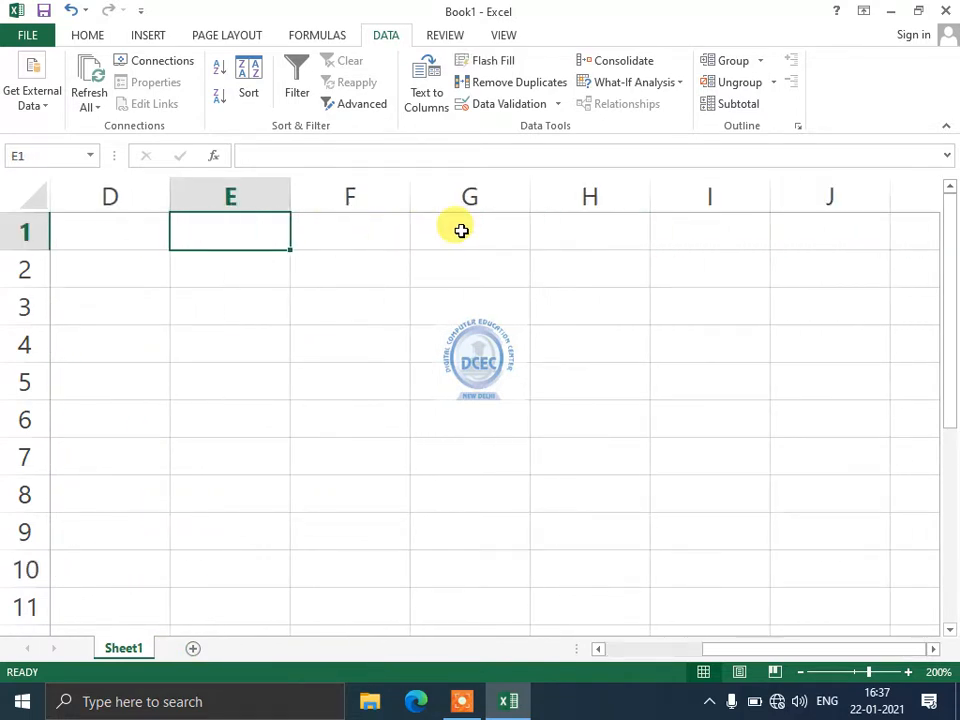
pyautogui.write('1')
pyautogui.press('Right')
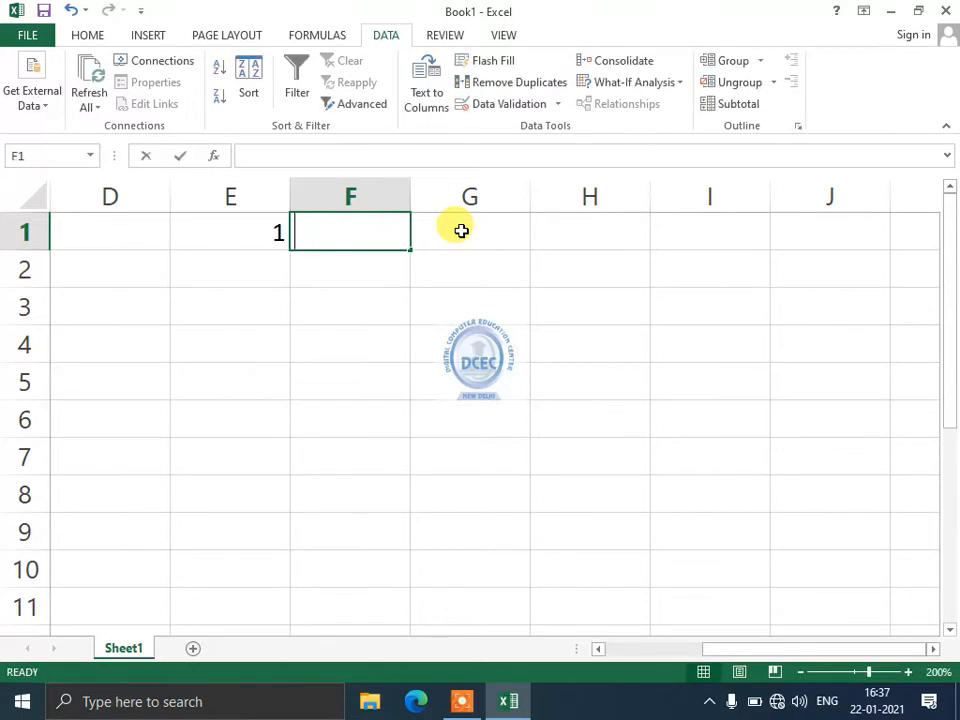
pyautogui.write('1')
# Multiply the two input cells in G1 with the formula =E1*F1
pyautogui.press('Right')
pyautogui.press('Left')
pyautogui.press('Left')
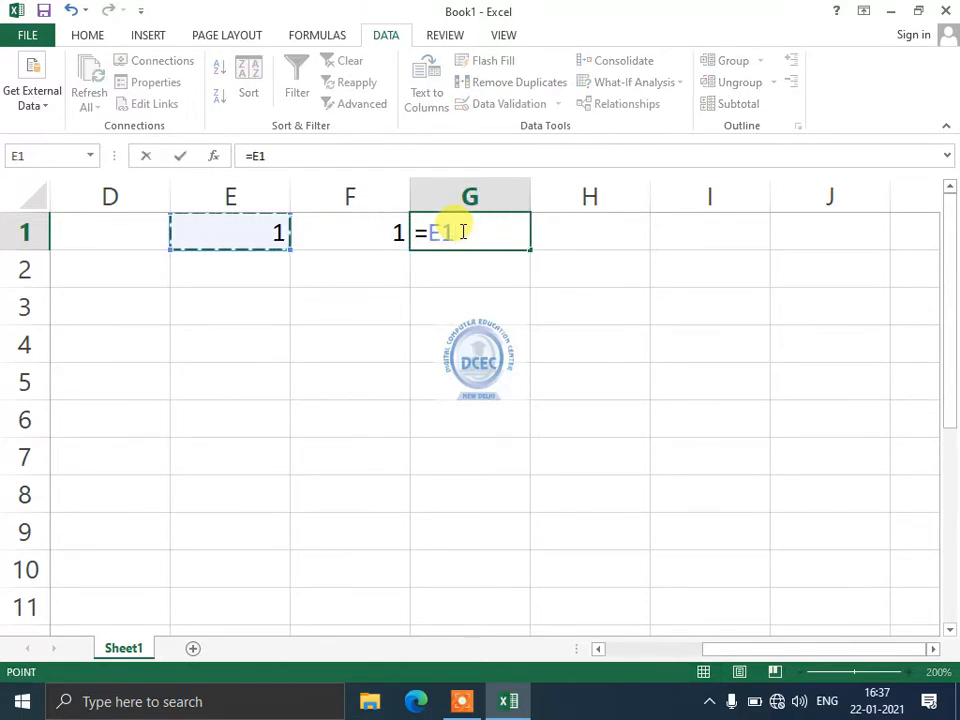
pyautogui.write('*')
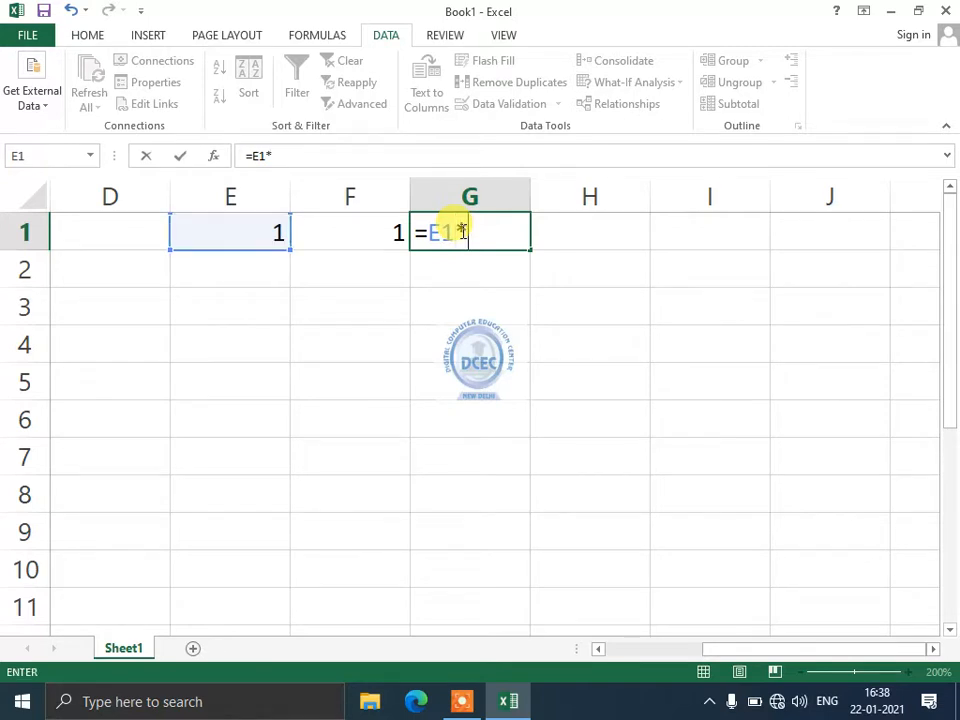
pyautogui.press('Left')
pyautogui.press('Return')
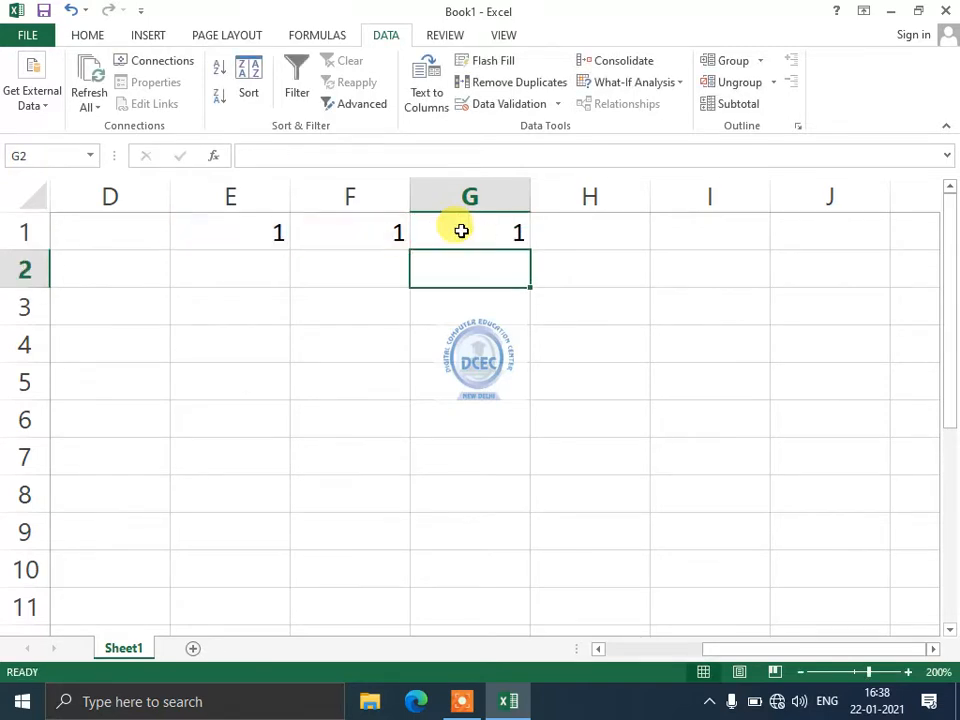
# Check the product formula in G1 against its input cells E1 and F1
pyautogui.click(461, 231)
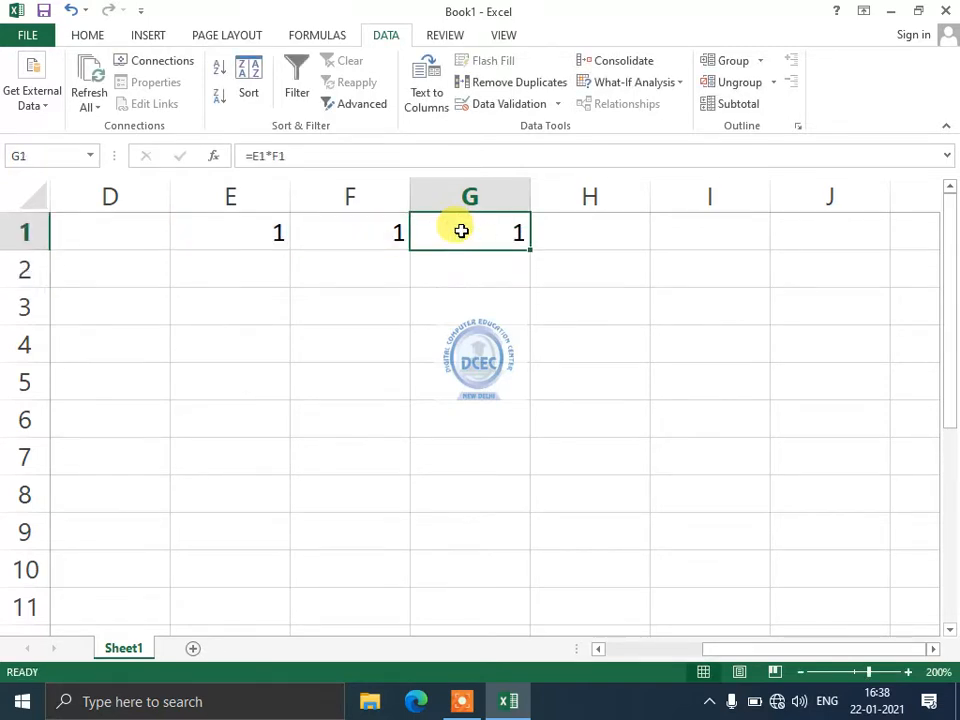
pyautogui.click(250, 230)
pyautogui.click(373, 227)
pyautogui.click(240, 227)
pyautogui.click(348, 222)
pyautogui.click(490, 237)
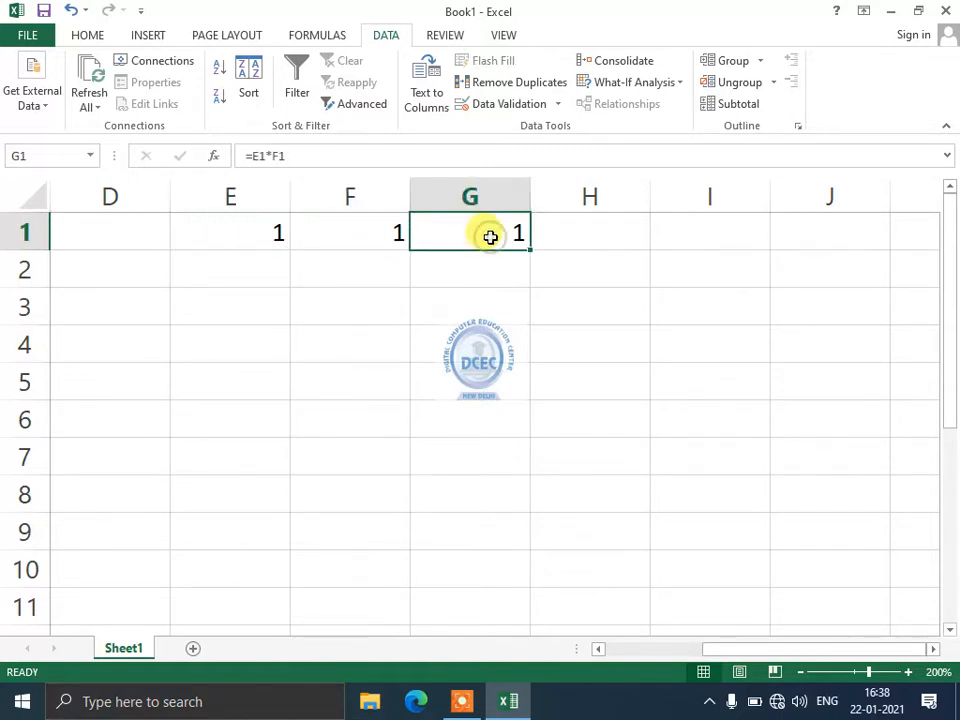
# Enter the numbers 2 to 9 down column G in G2:G9, below the product formula
pyautogui.press('Return')
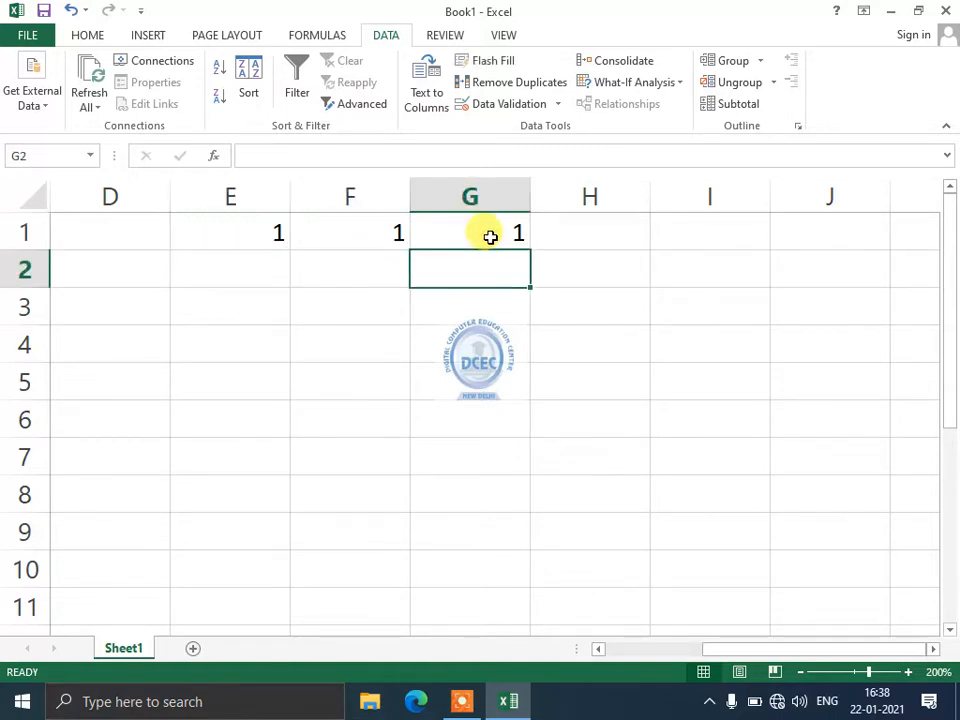
pyautogui.write('2')
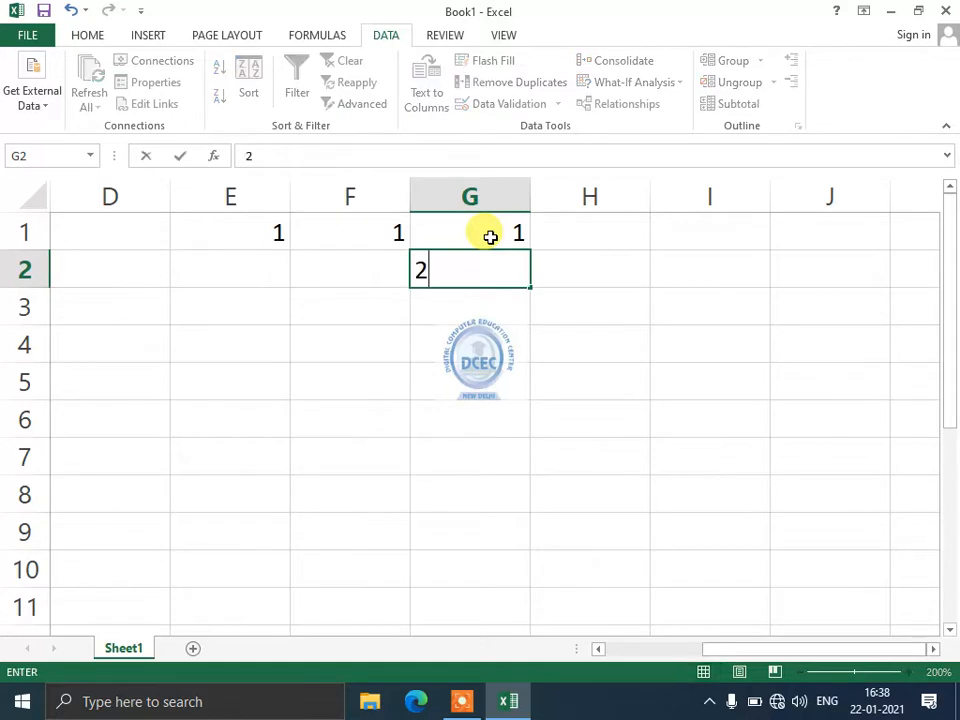
pyautogui.press('Return')
pyautogui.write('3')
pyautogui.press('Return')
pyautogui.write('4')
pyautogui.press('Return')
pyautogui.write('5')
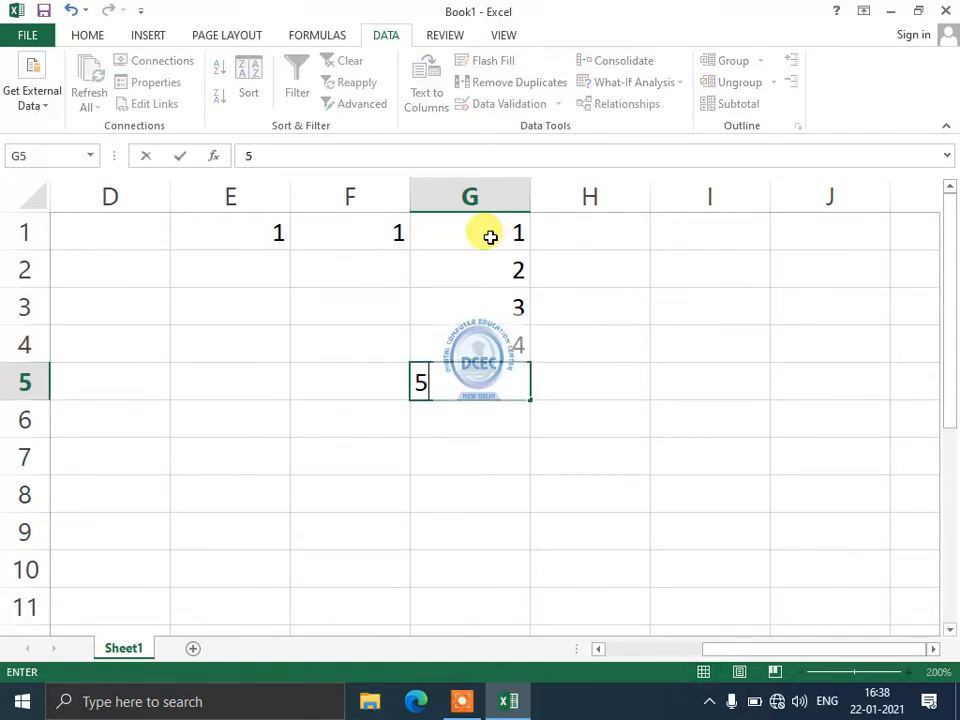
pyautogui.press('Return')
pyautogui.write('6')
pyautogui.press('Return')
pyautogui.press('Return')
pyautogui.write('78')
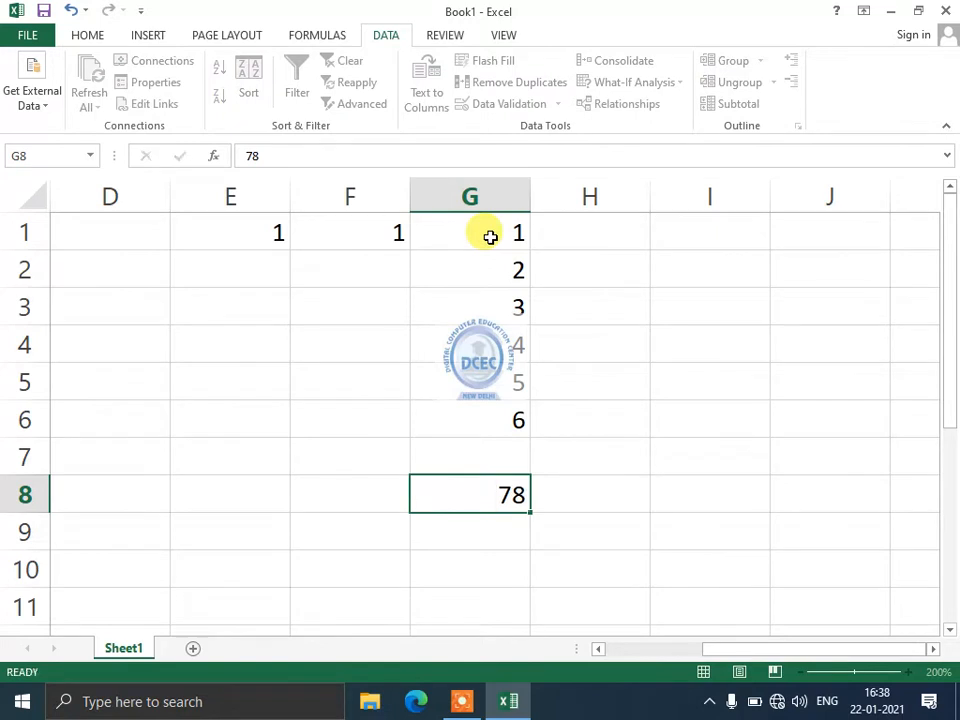
pyautogui.press('Up')
pyautogui.write('7')
pyautogui.press('Return')
pyautogui.write('8')
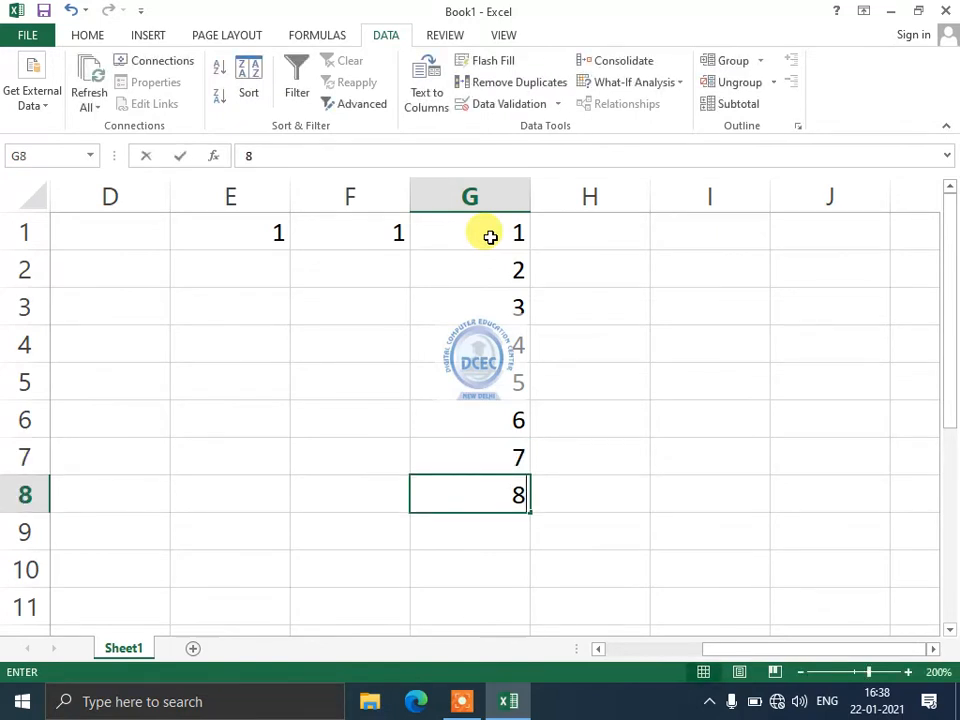
pyautogui.press('Return')
pyautogui.press('Up')
pyautogui.press('Return')
pyautogui.write('9')
pyautogui.press('Return')
# Enter the numbers 2 to 6 across row 1 in H1:L1, beside the product formula in G1
pyautogui.press('Up')
pyautogui.press('Up')
pyautogui.press('Up')
pyautogui.press('Up')
pyautogui.press('Up')
pyautogui.press('Up')
pyautogui.press('Up')
pyautogui.press('Up')
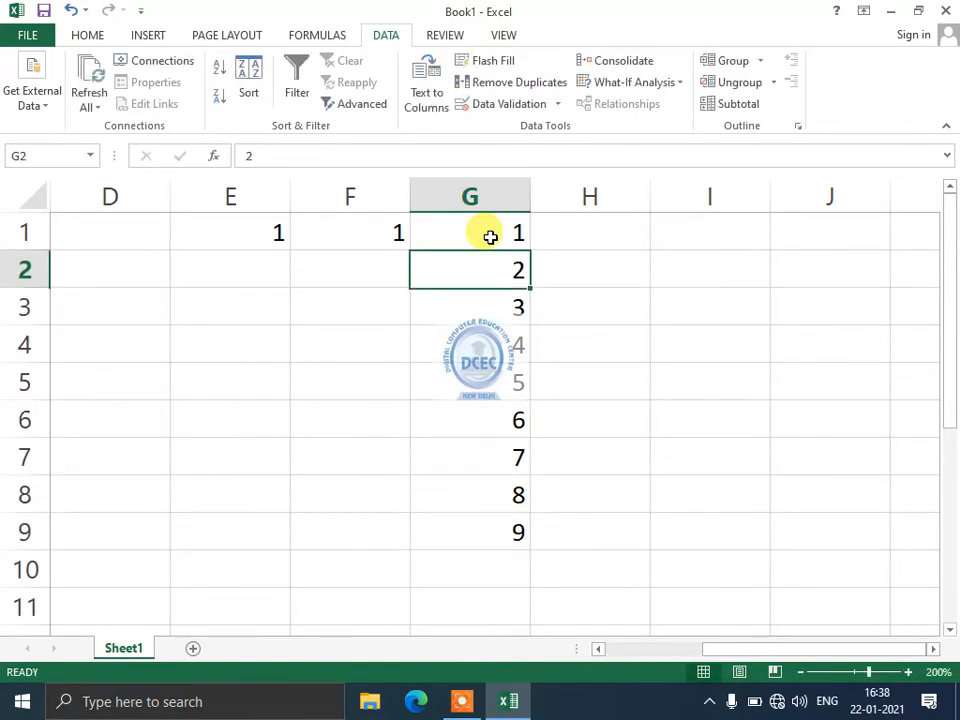
pyautogui.press('Up')
pyautogui.press('Right')
pyautogui.write('2')
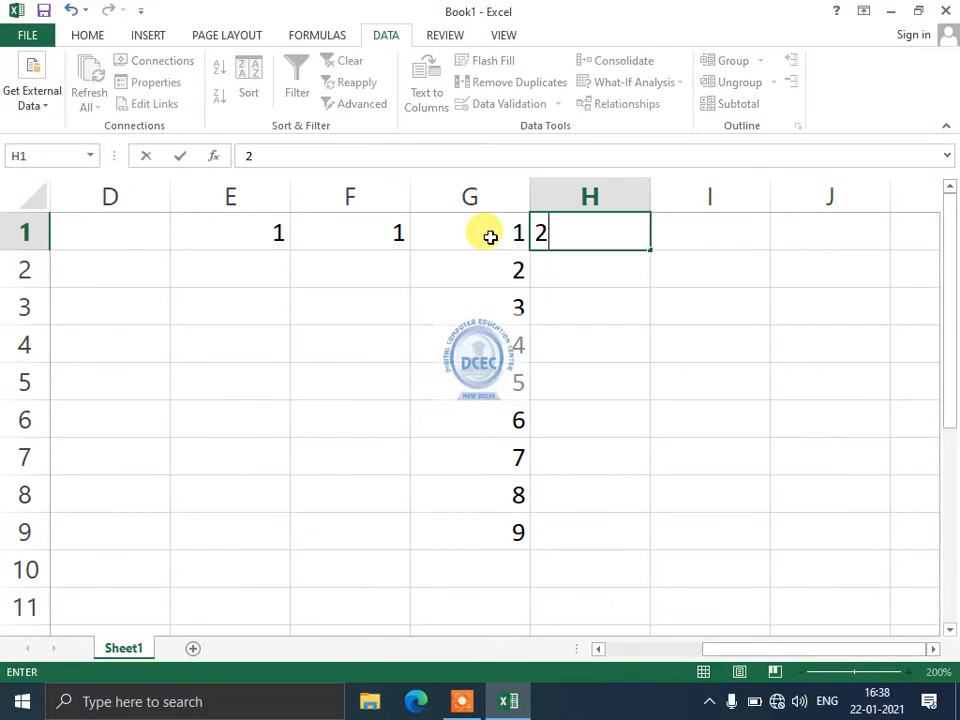
pyautogui.press('Right')
pyautogui.write('3')
pyautogui.press('Right')
pyautogui.write('4')
pyautogui.press('Right')
pyautogui.write('5')
pyautogui.press('Right')
pyautogui.write('6')
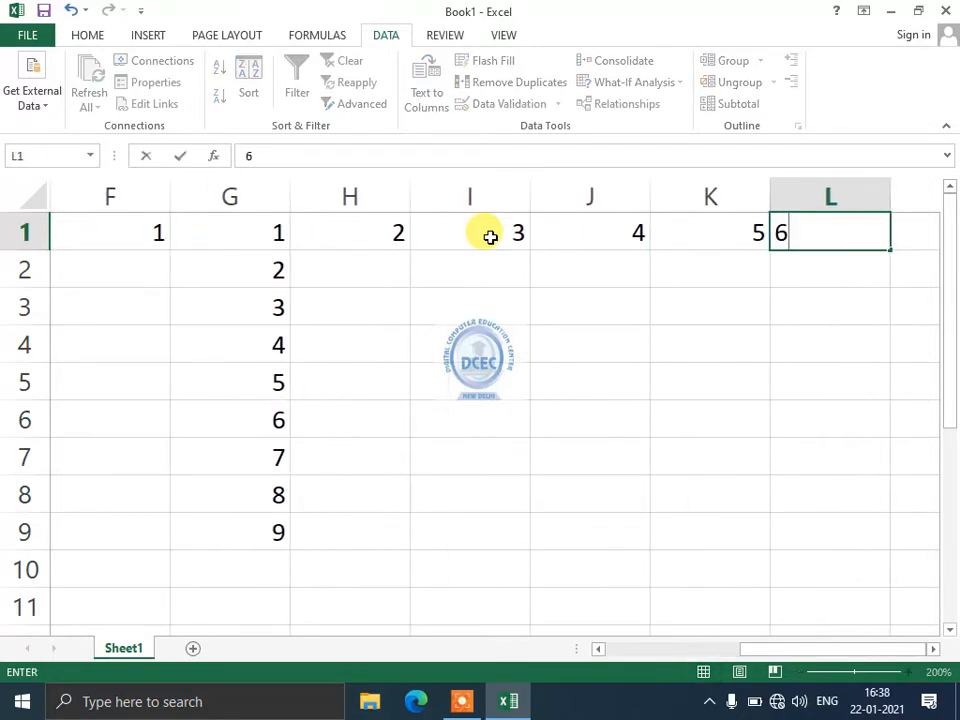
pyautogui.click(534, 337)
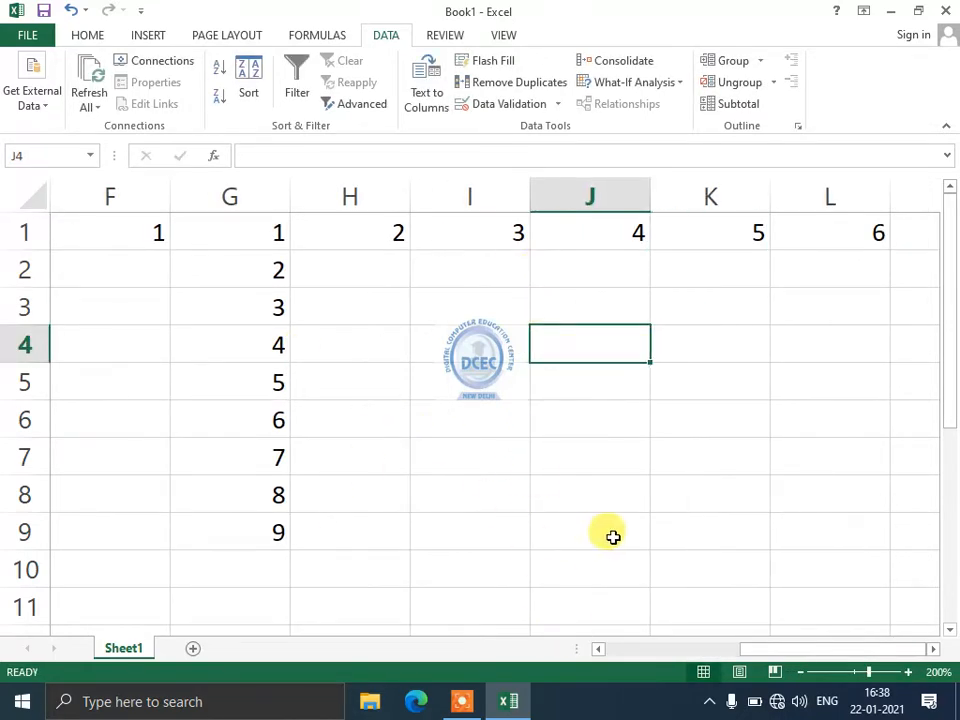
# Examine how the numbers in row 1 and column G line up with the empty grid cells meant for their products
pyautogui.click(799, 674)
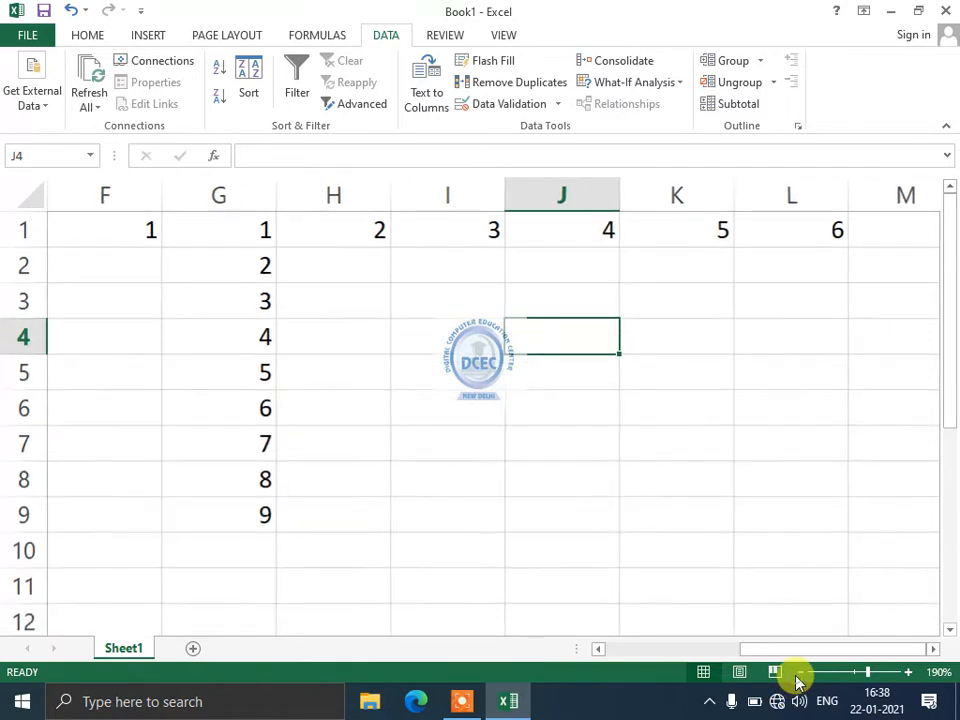
pyautogui.click(799, 674)
pyautogui.click(444, 232)
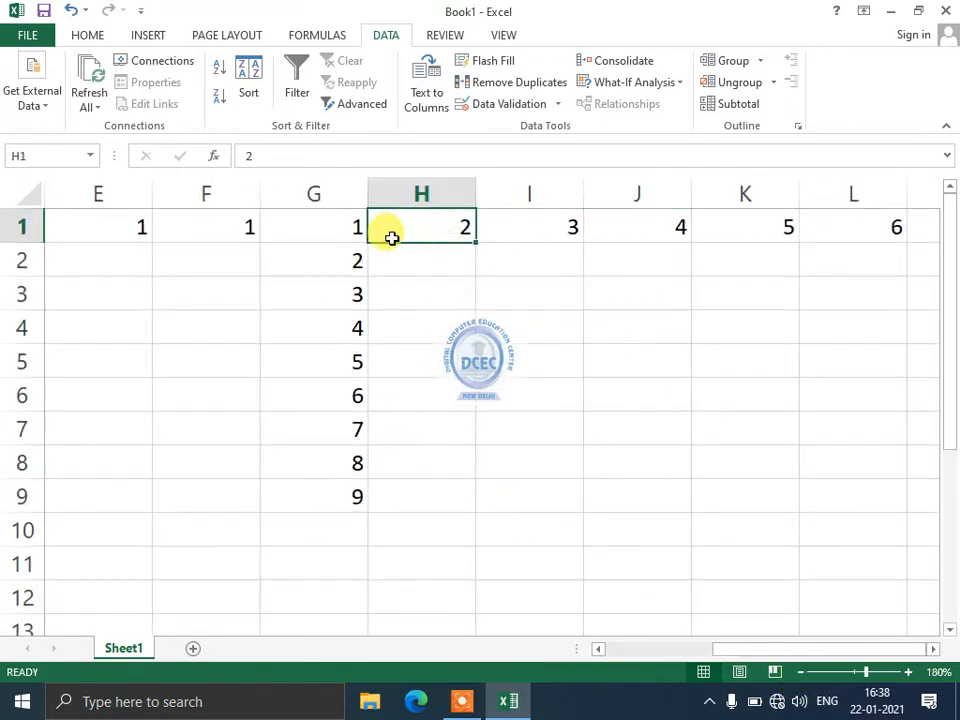
pyautogui.click(349, 236)
pyautogui.click(425, 255)
pyautogui.click(441, 236)
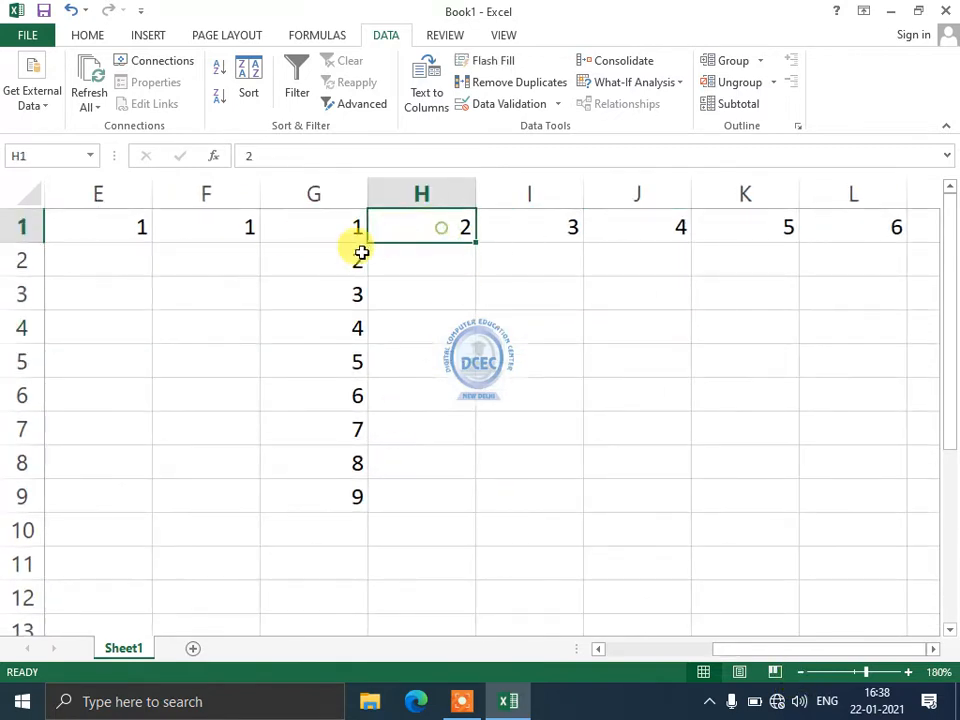
pyautogui.click(358, 252)
pyautogui.click(444, 259)
pyautogui.click(448, 300)
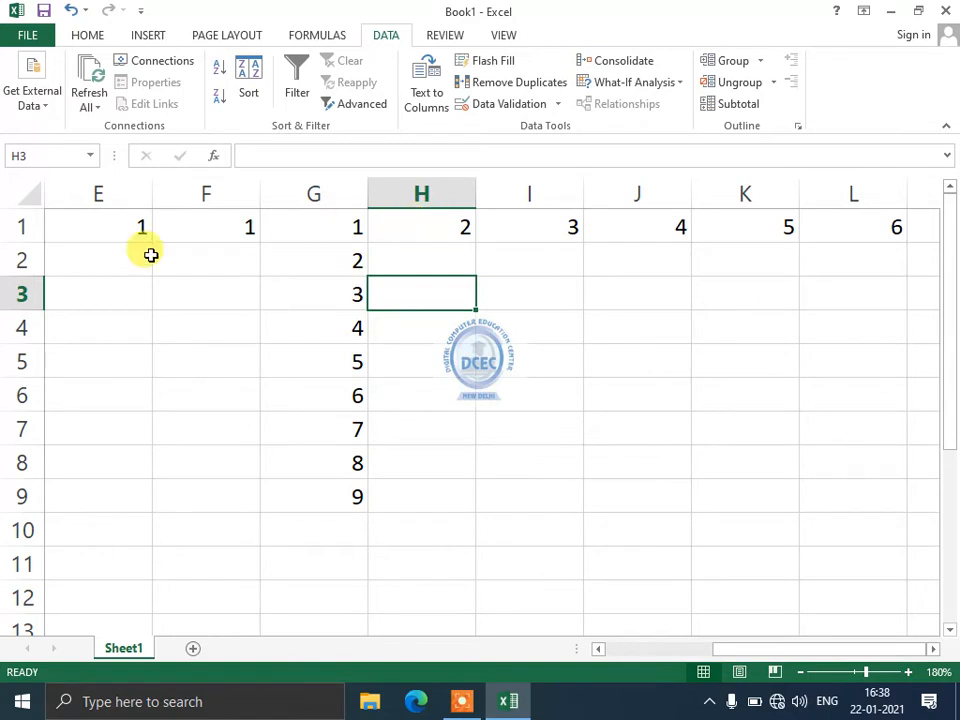
pyautogui.moveTo(398, 227); pyautogui.dragTo(439, 489)
# Extend the column G number series by entering 10 in G10
pyautogui.click(342, 518)
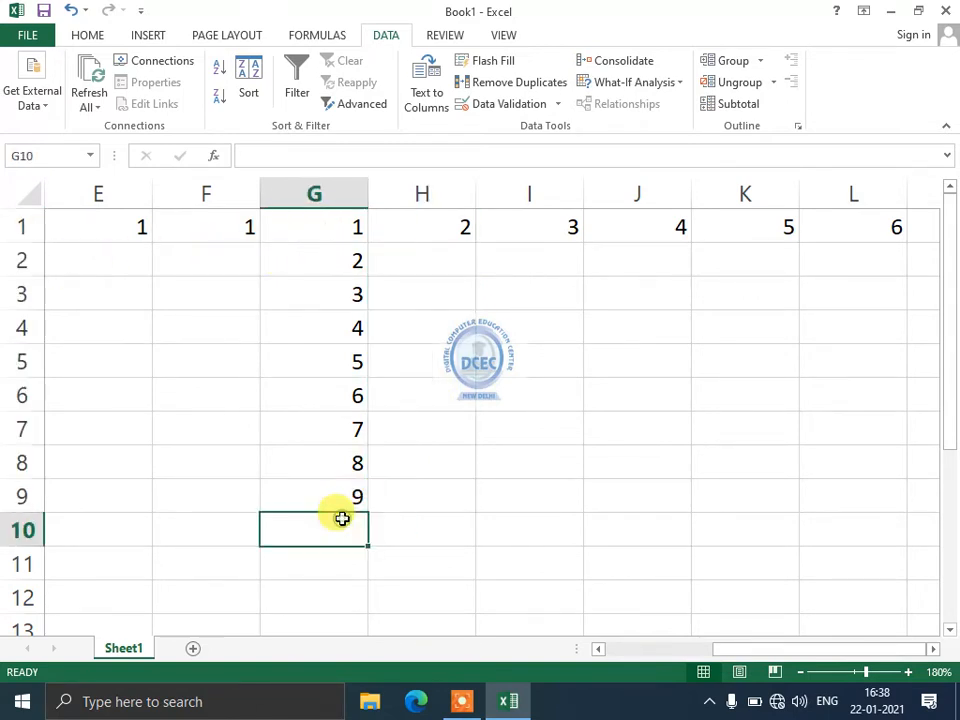
pyautogui.write('10')
pyautogui.click(395, 527)
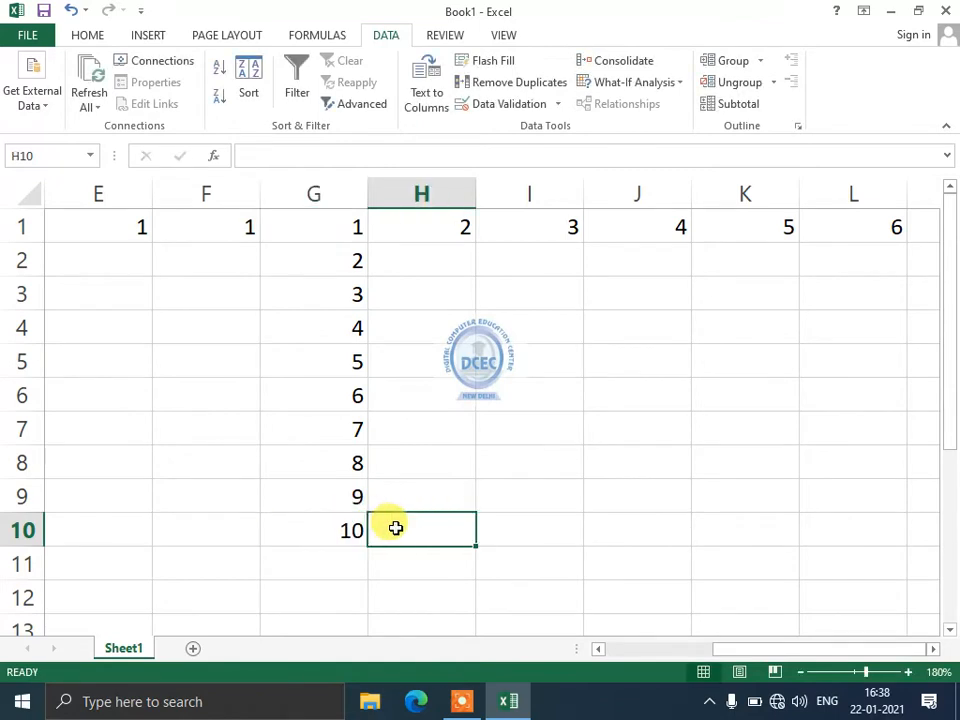
# Clear the last number of the row 1 series from L1
pyautogui.moveTo(883, 224); pyautogui.dragTo(390, 230)
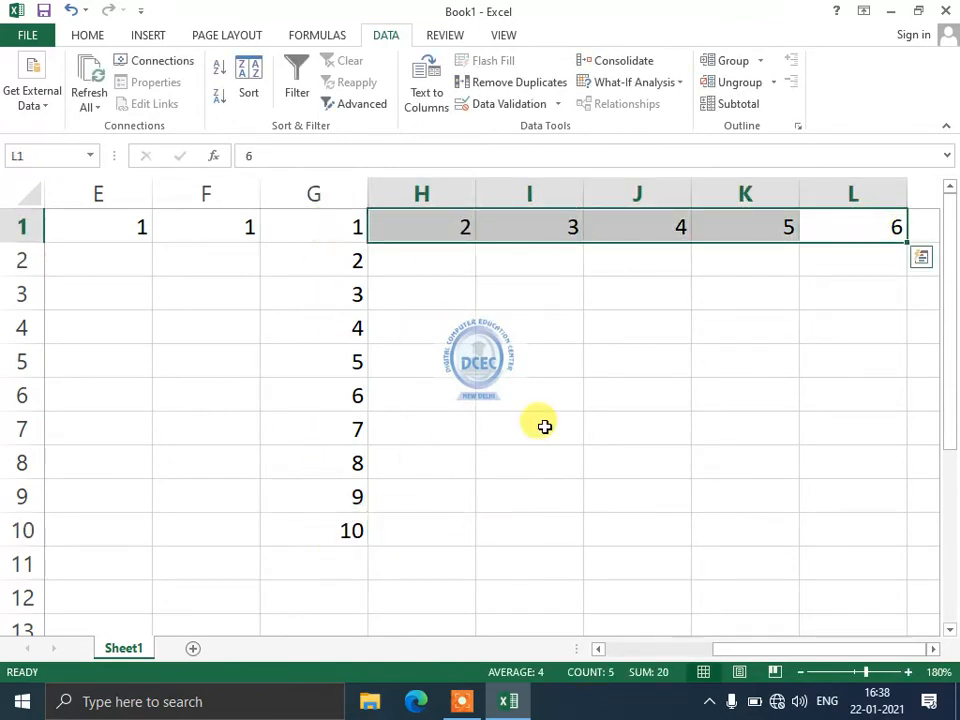
pyautogui.click(538, 351)
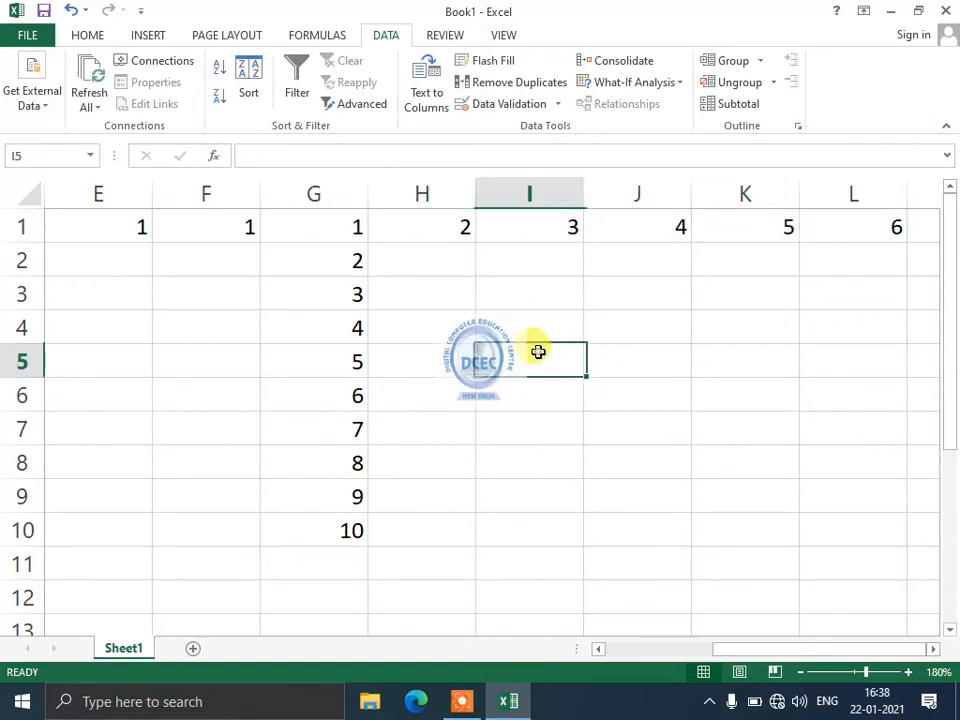
pyautogui.click(823, 226)
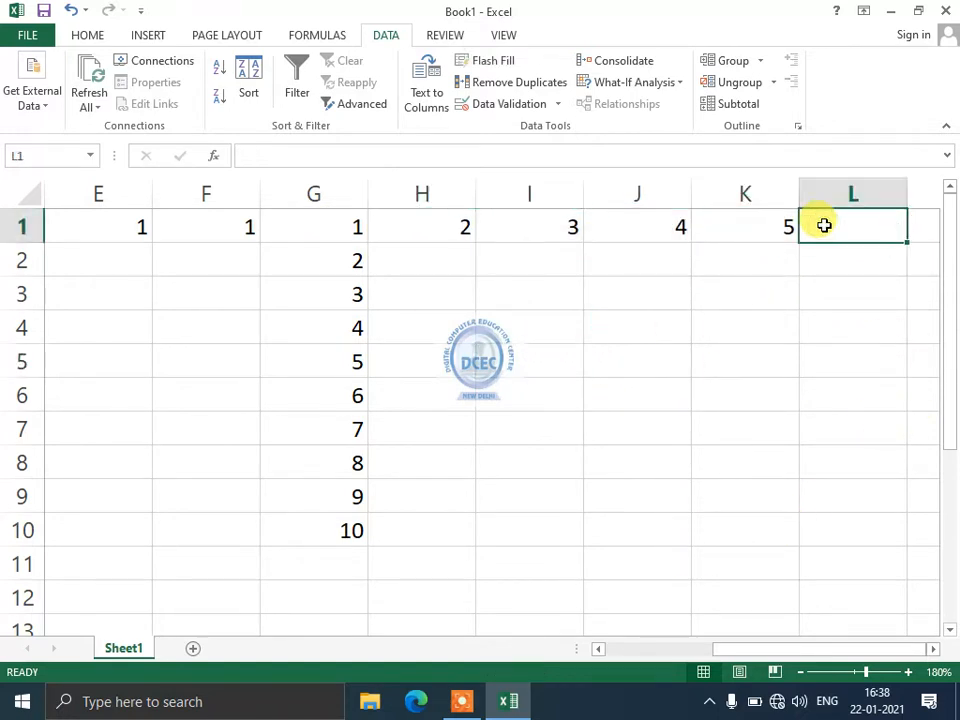
# Set up a What-If Data Table over G1:K10 with row input cell E1 and column input cell F1
pyautogui.click(137, 228)
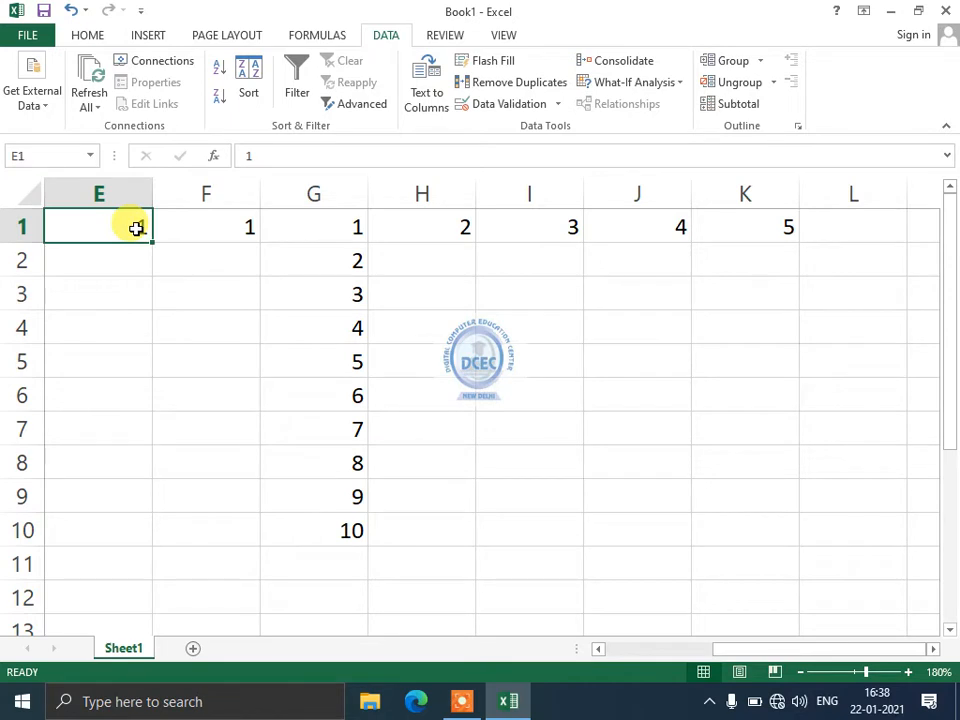
pyautogui.click(193, 228)
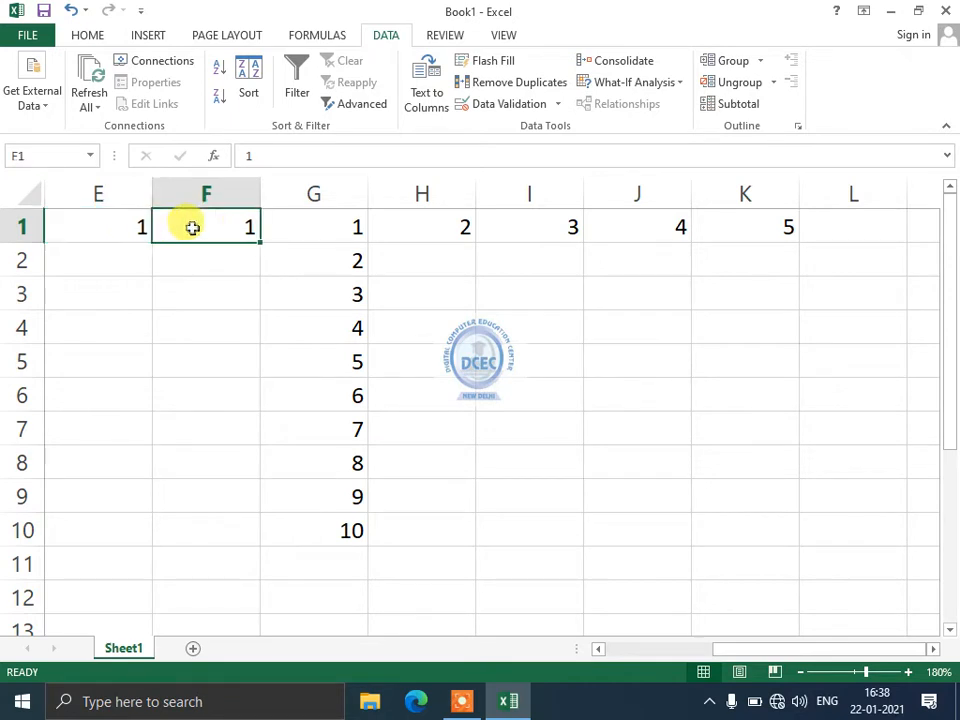
pyautogui.click(296, 218)
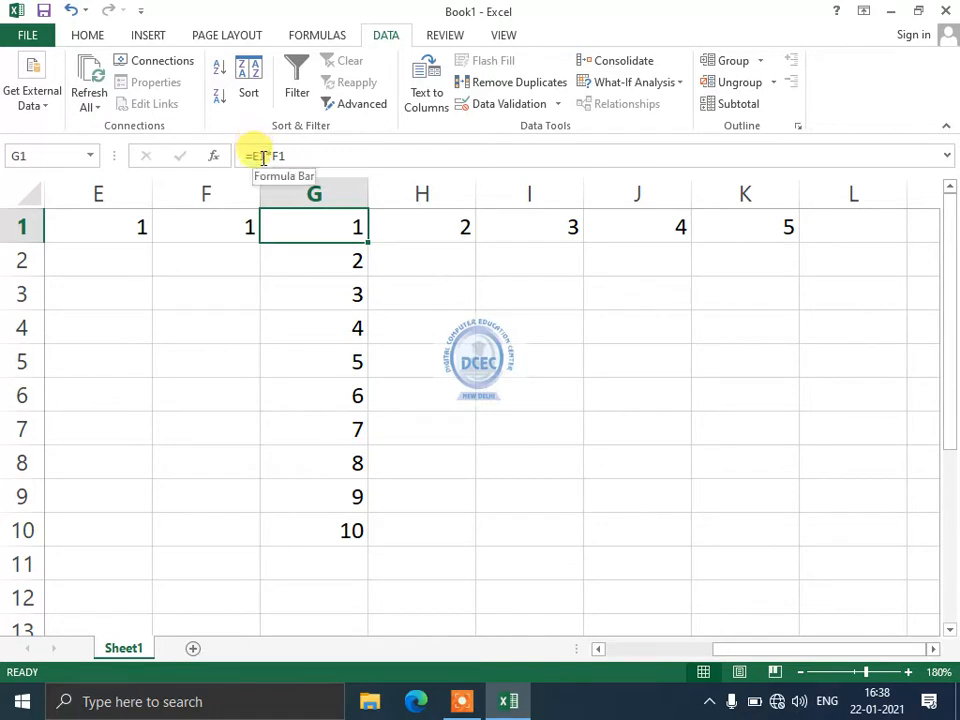
pyautogui.moveTo(332, 225); pyautogui.dragTo(726, 516)
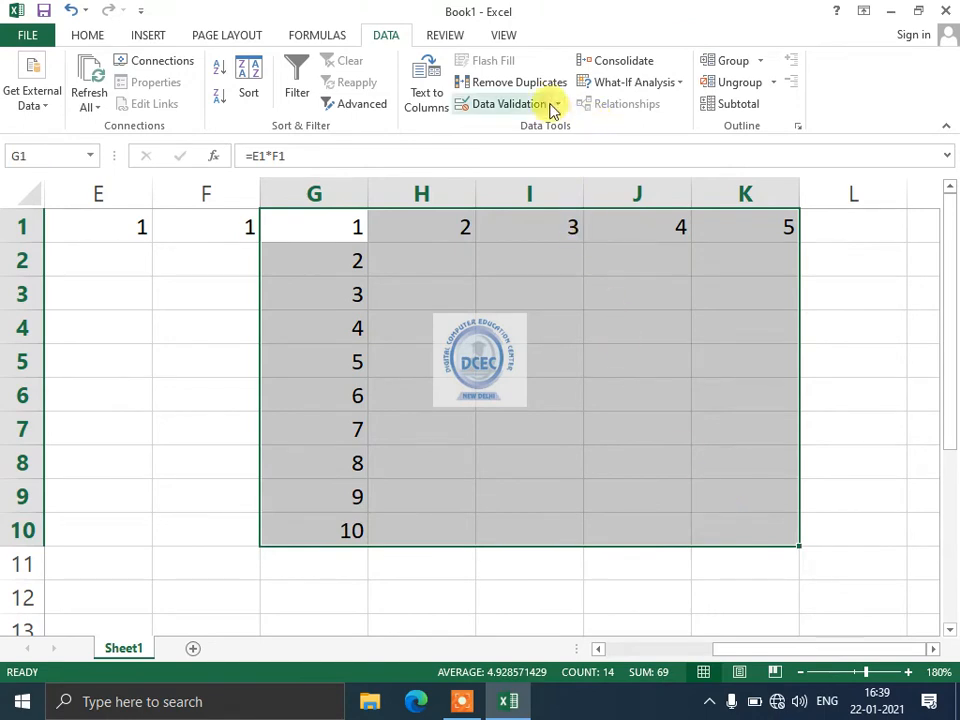
pyautogui.click(596, 86)
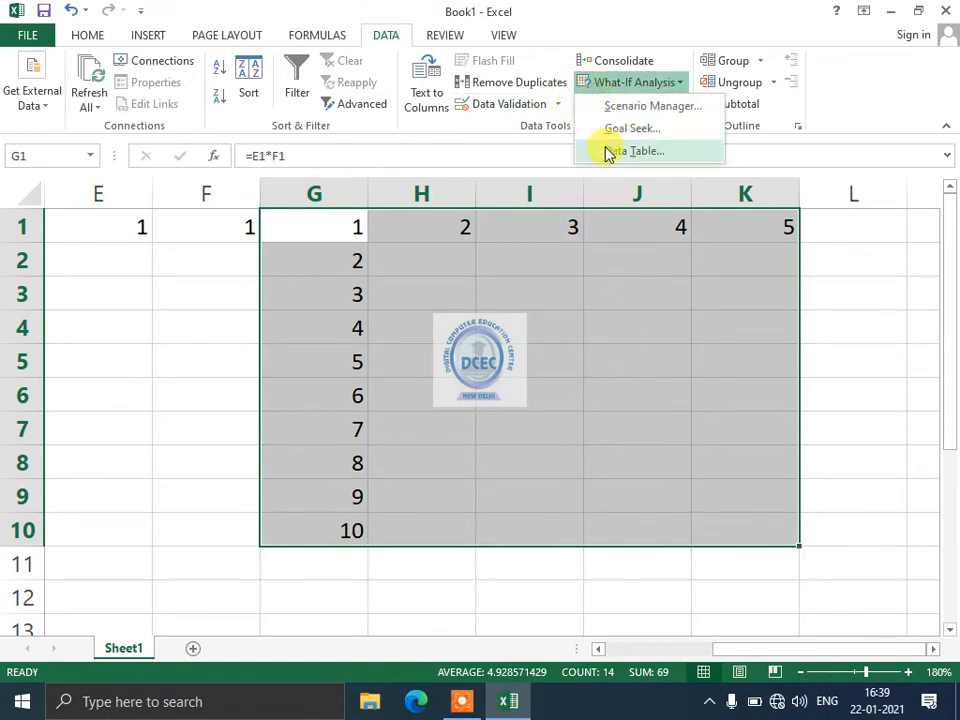
pyautogui.click(608, 152)
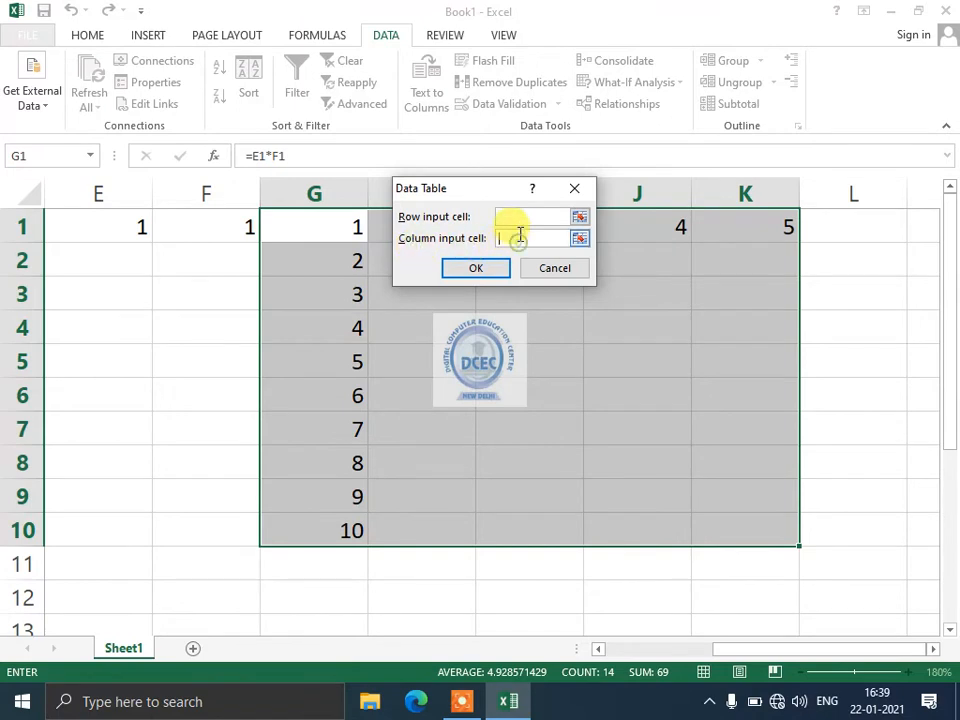
pyautogui.click(519, 218)
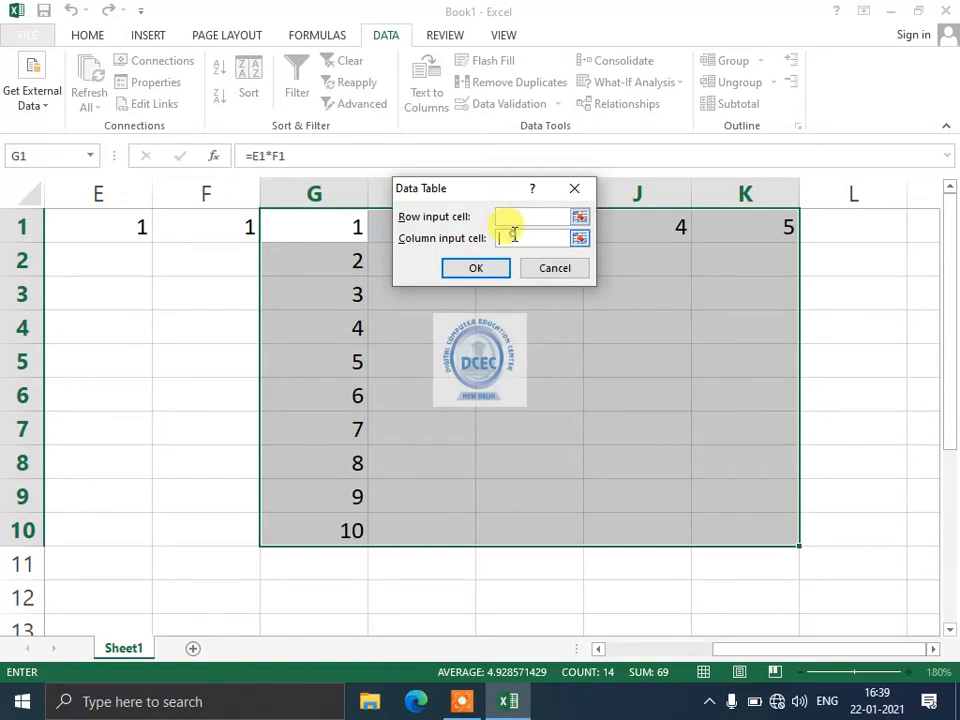
pyautogui.write('e')
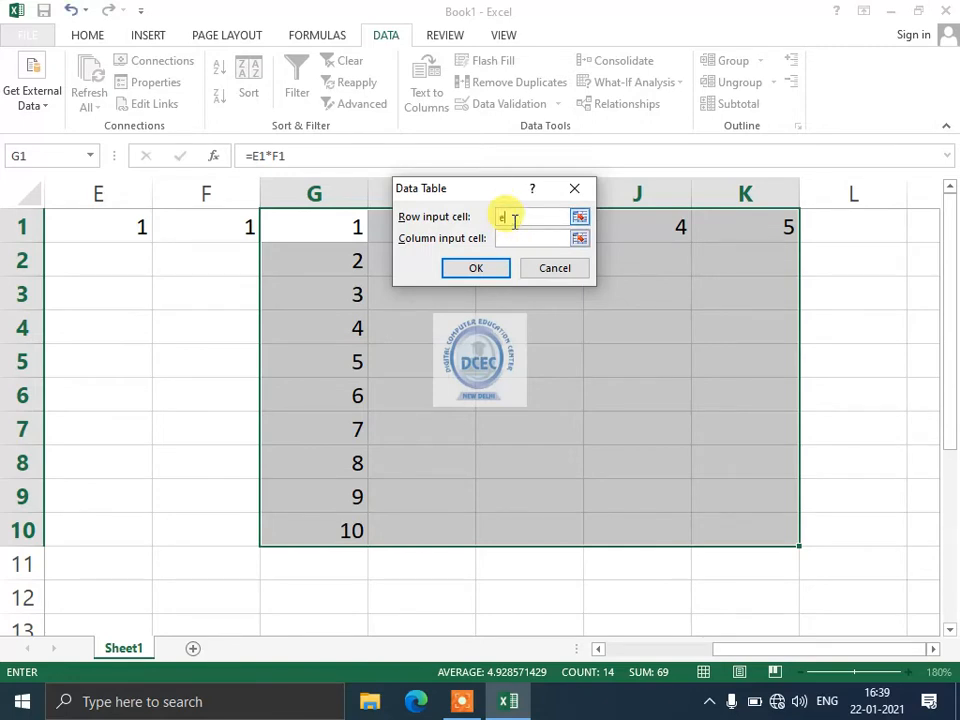
pyautogui.write('1')
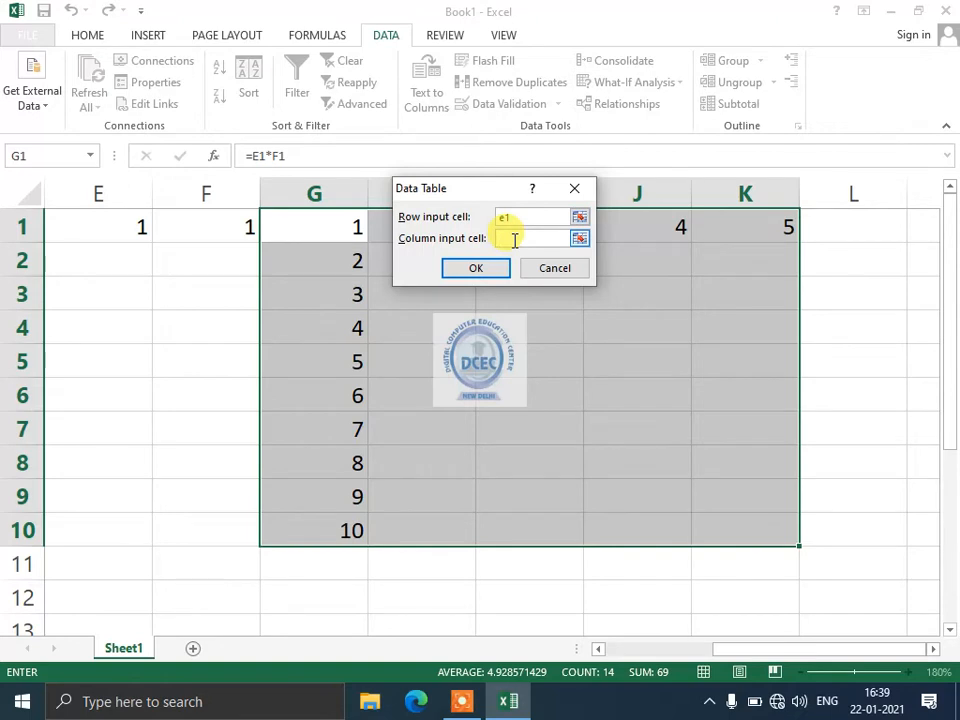
pyautogui.write('f1')
# Check both input cell references of the data table and generate the multiplication grid
pyautogui.click(526, 222)
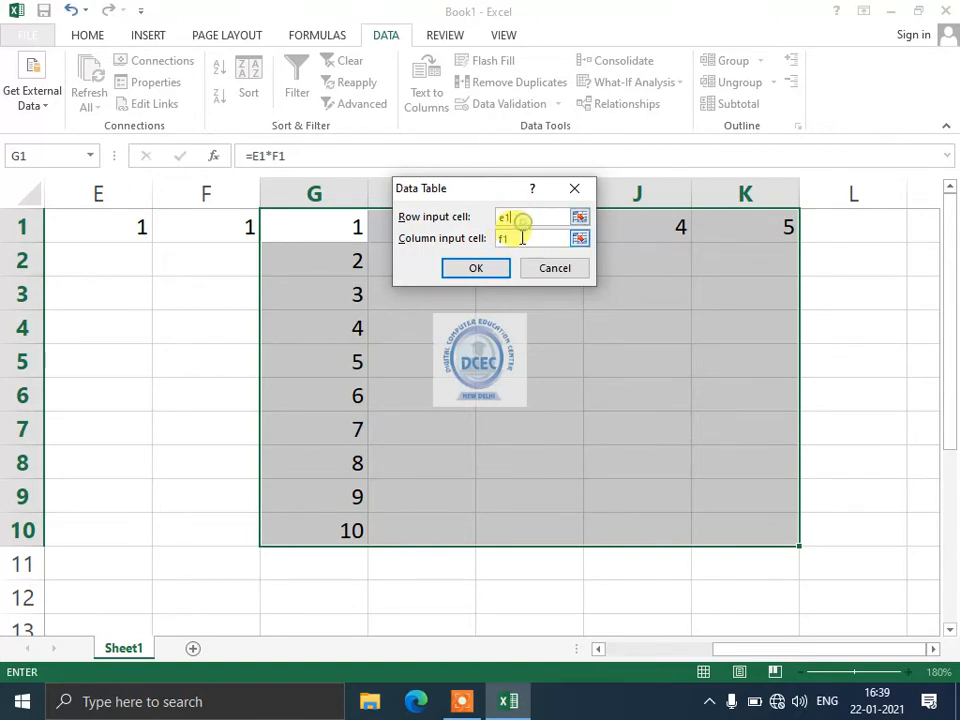
pyautogui.click(522, 219)
pyautogui.click(522, 237)
pyautogui.click(522, 222)
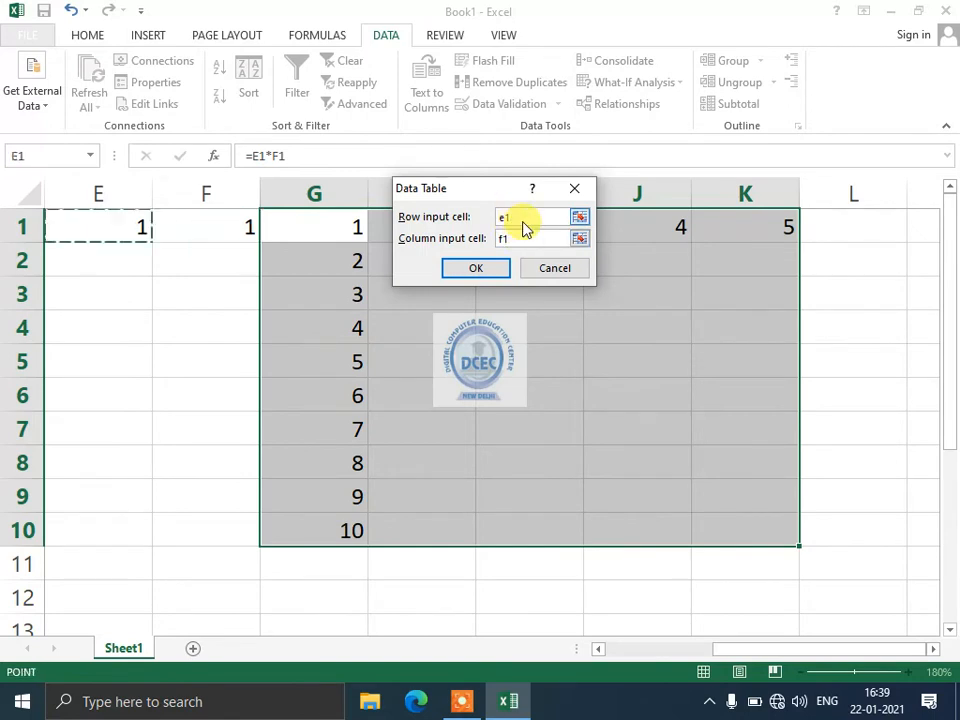
pyautogui.click(522, 237)
pyautogui.moveTo(496, 189); pyautogui.dragTo(512, 191)
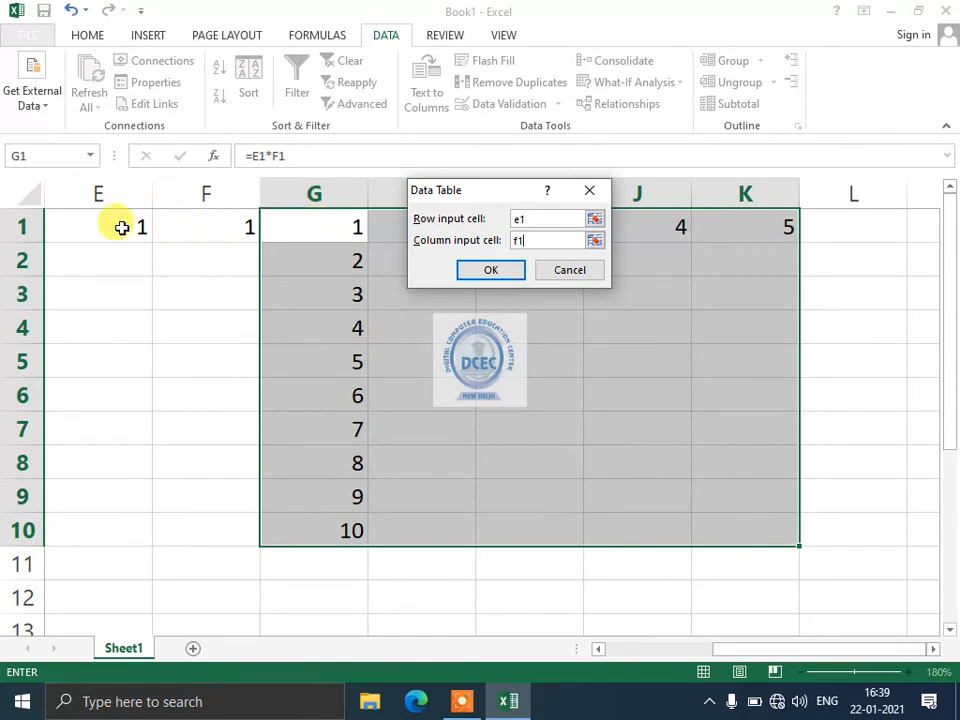
pyautogui.click(490, 270)
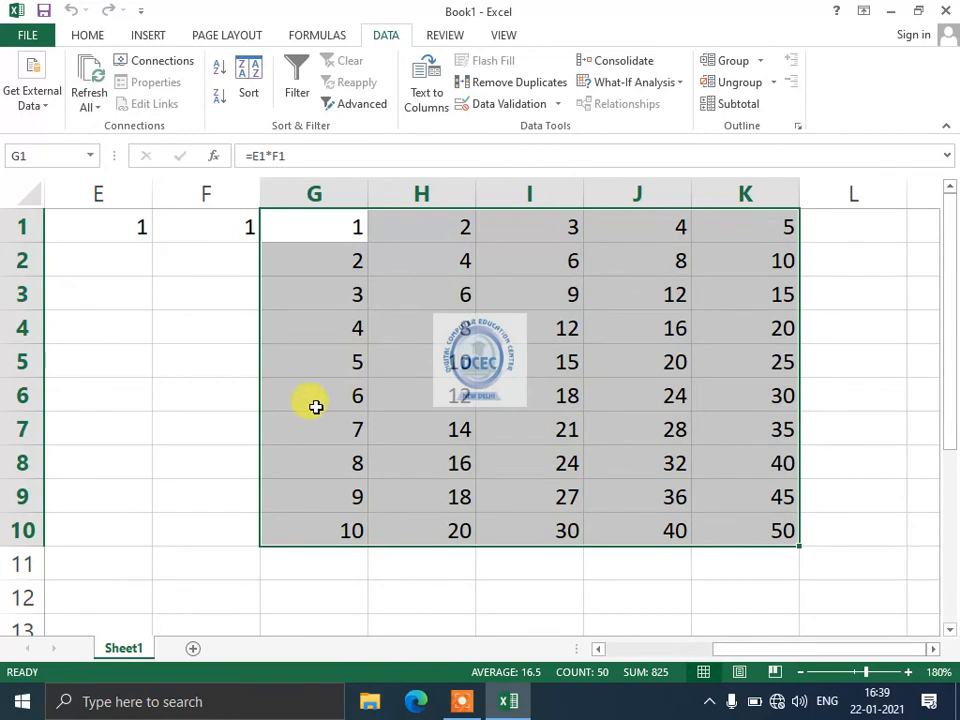
# Change the heading number in H1 to 8 so that its data table column recalculates
pyautogui.click(416, 222)
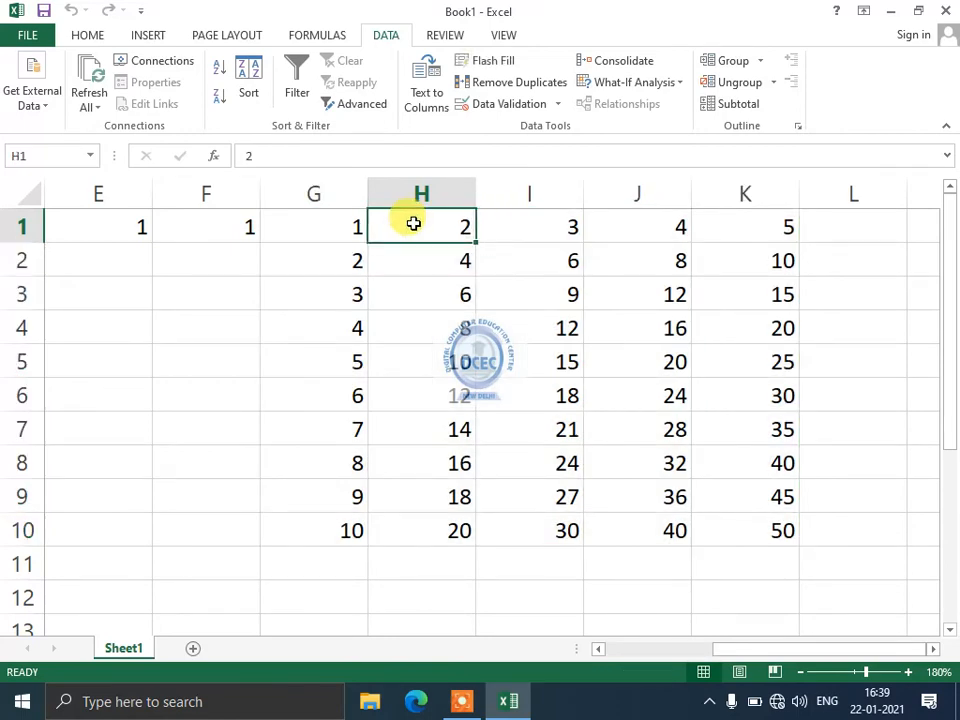
pyautogui.write('8')
pyautogui.press('Return')
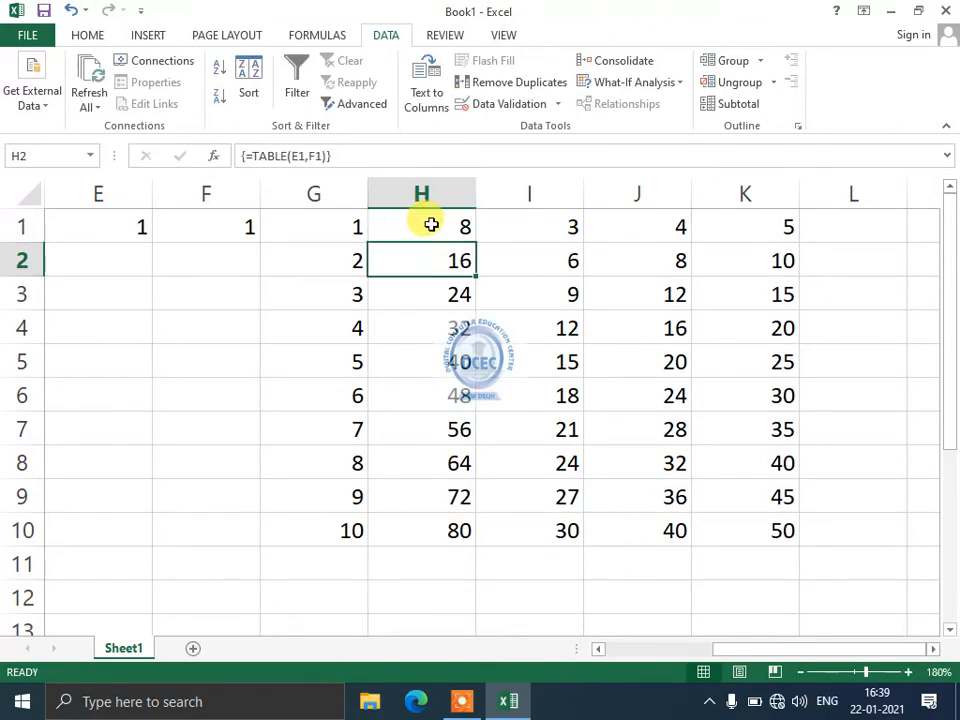
pyautogui.click(431, 224)
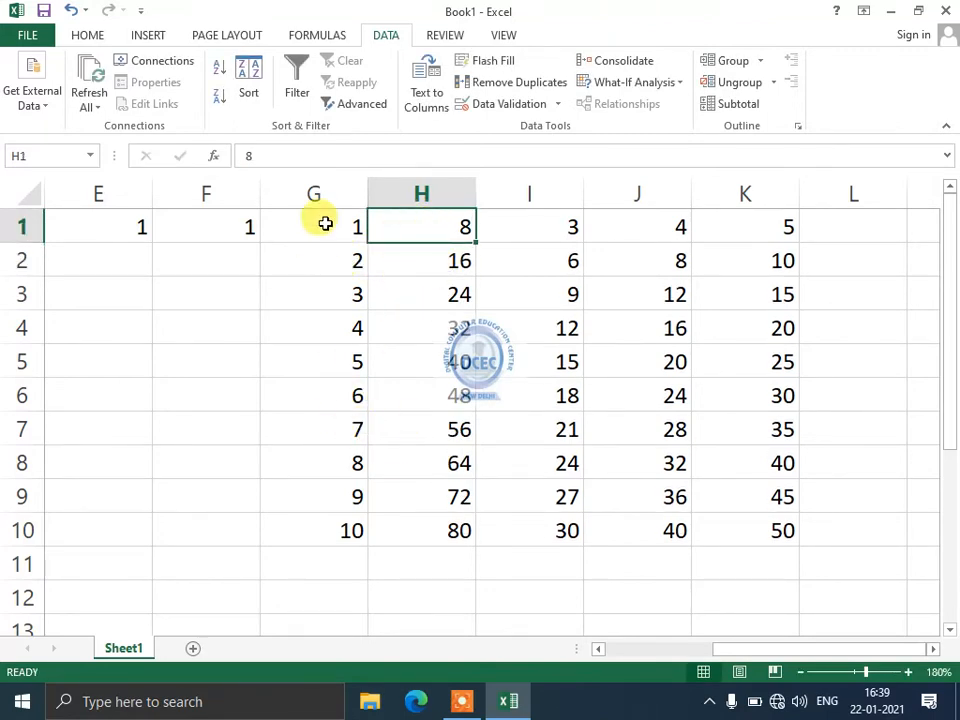
# Change the data table's formula in G1 to the sum =E1+F1 and check it against the row and column numbers
pyautogui.doubleClick(325, 223)
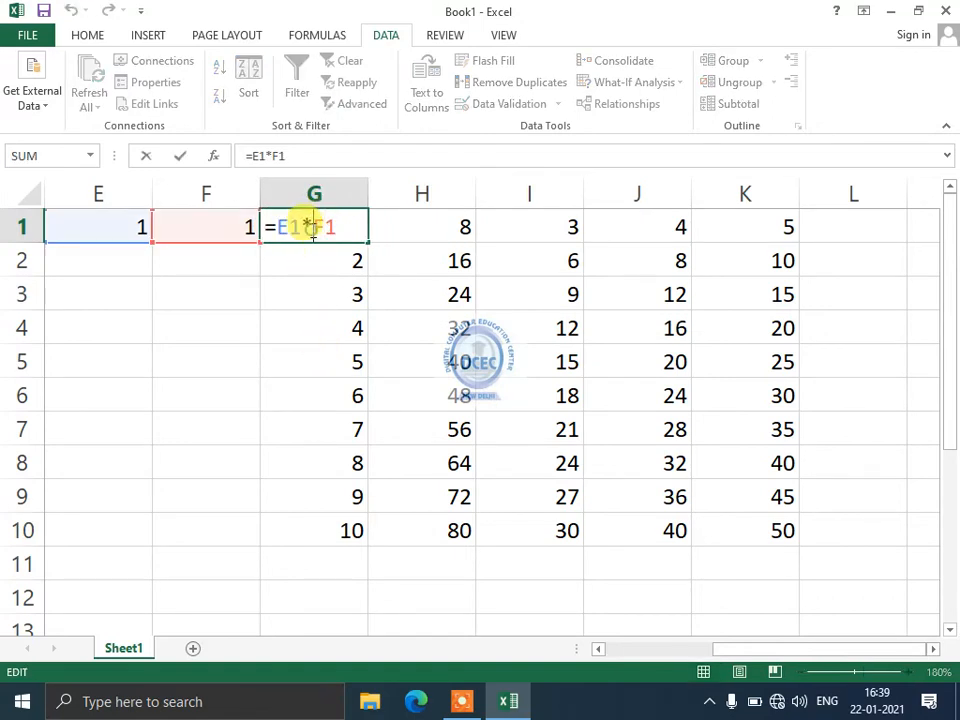
pyautogui.press('BackSpace')
pyautogui.write('+')
pyautogui.press('BackSpace')
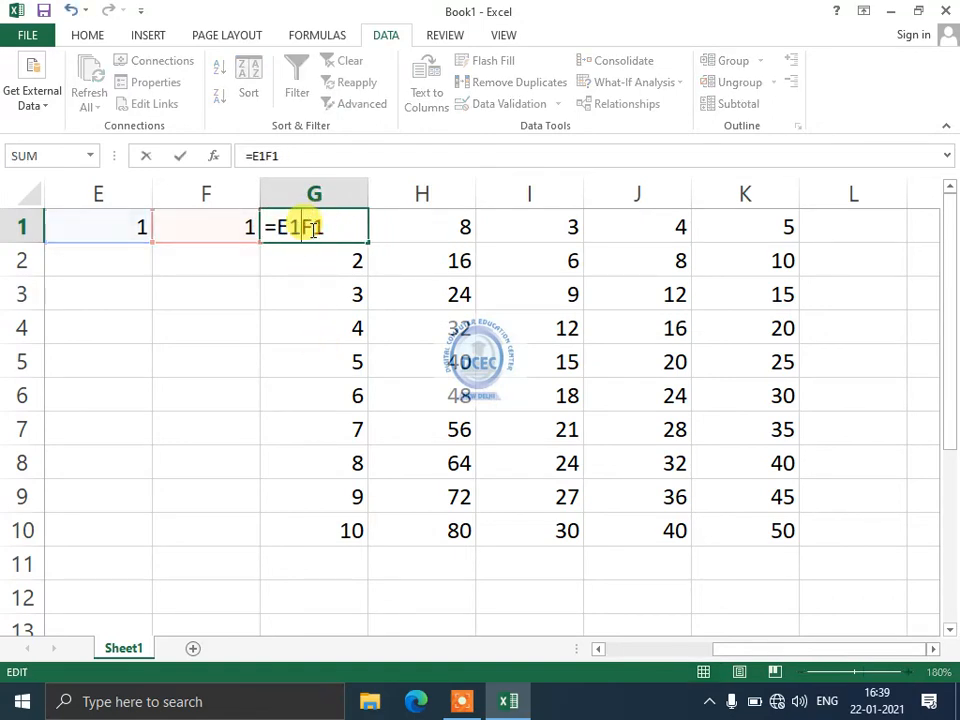
pyautogui.write('+')
pyautogui.press('Return')
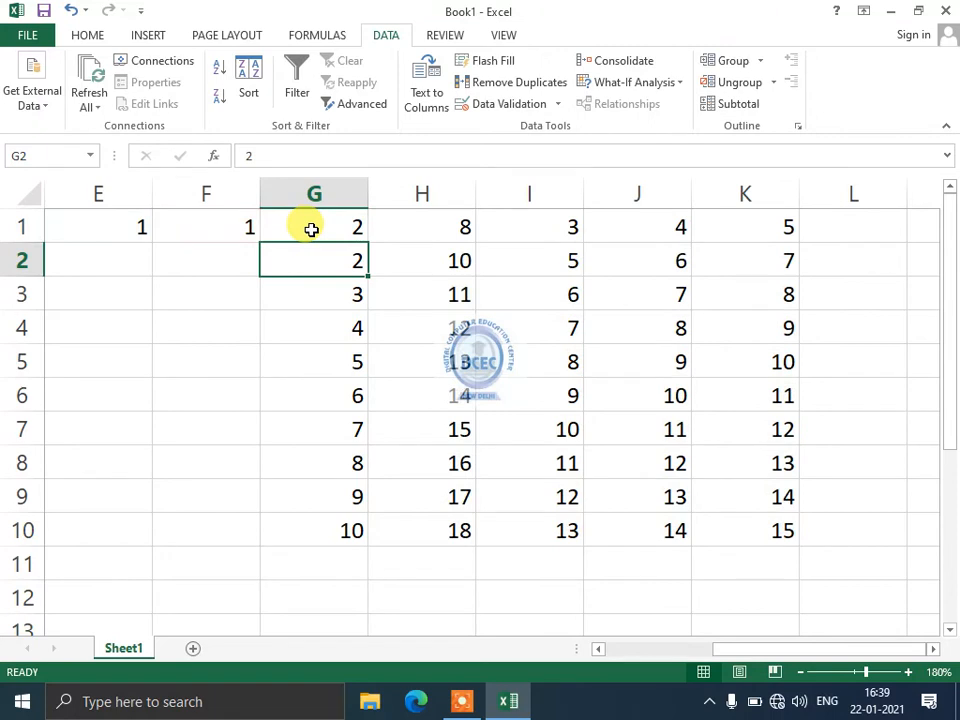
pyautogui.click(311, 230)
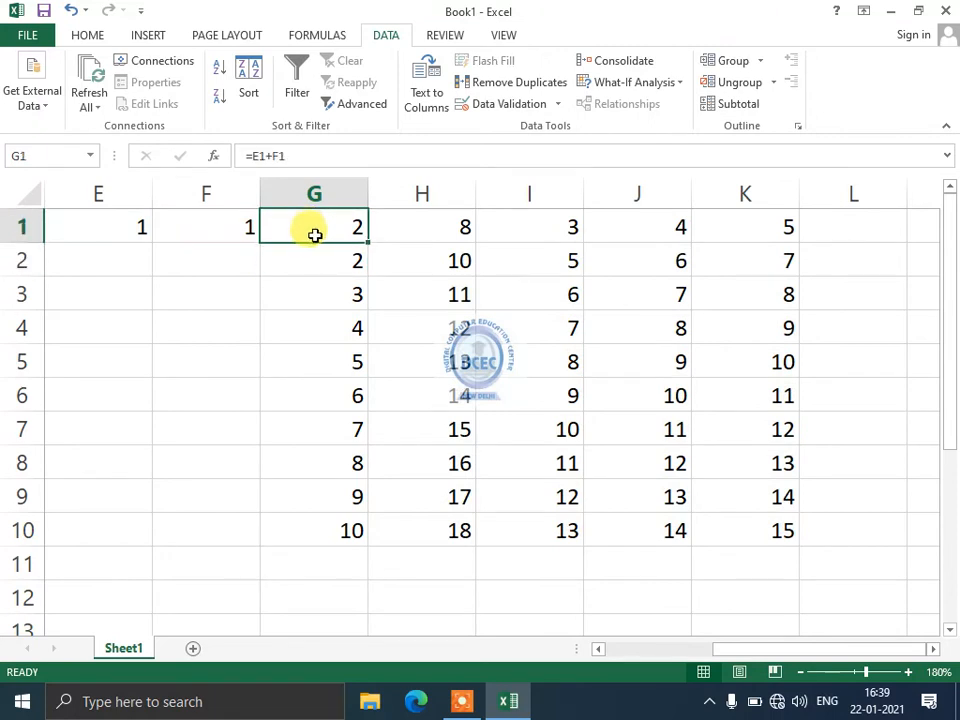
pyautogui.moveTo(319, 233); pyautogui.dragTo(319, 522)
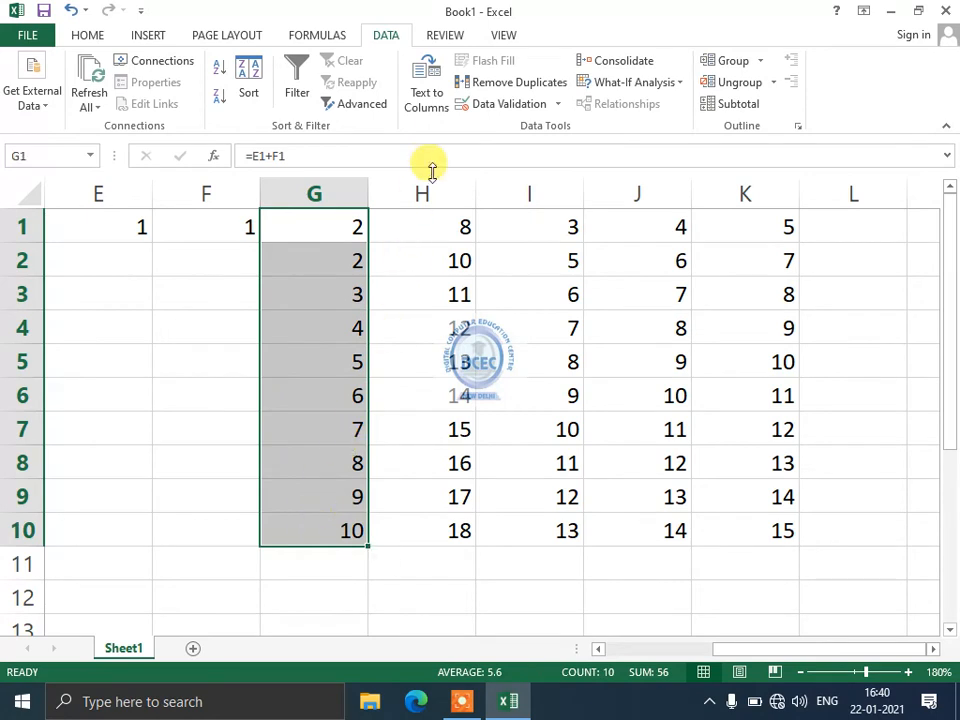
pyautogui.click(437, 224)
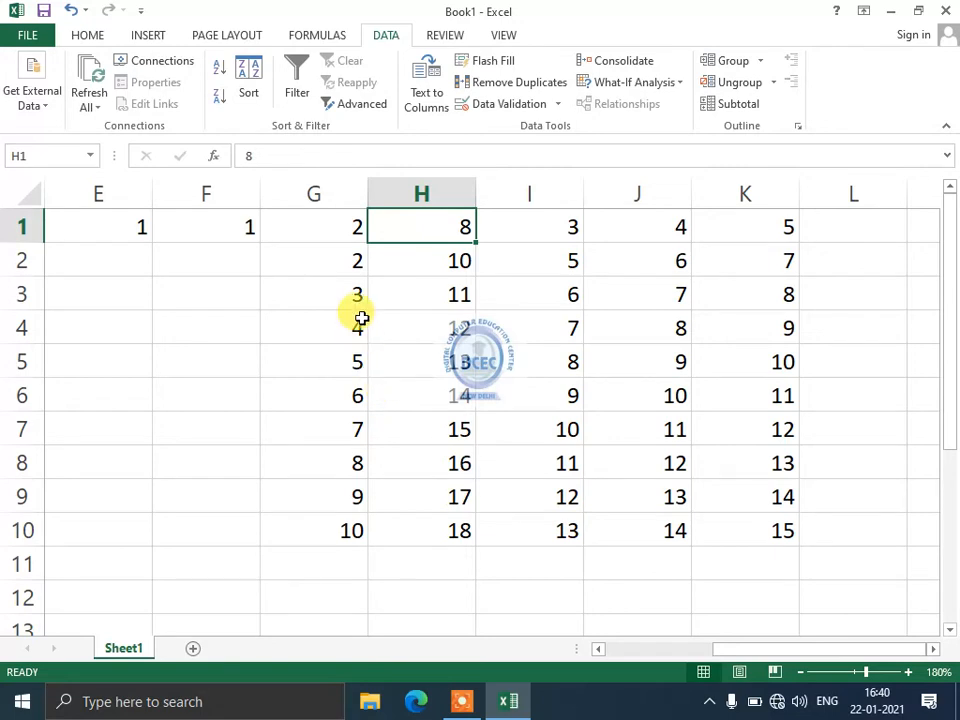
# Change the data table's formula in G1 to the product =E1*F1 and check it against its two input cells
pyautogui.click(319, 228)
pyautogui.click(130, 224)
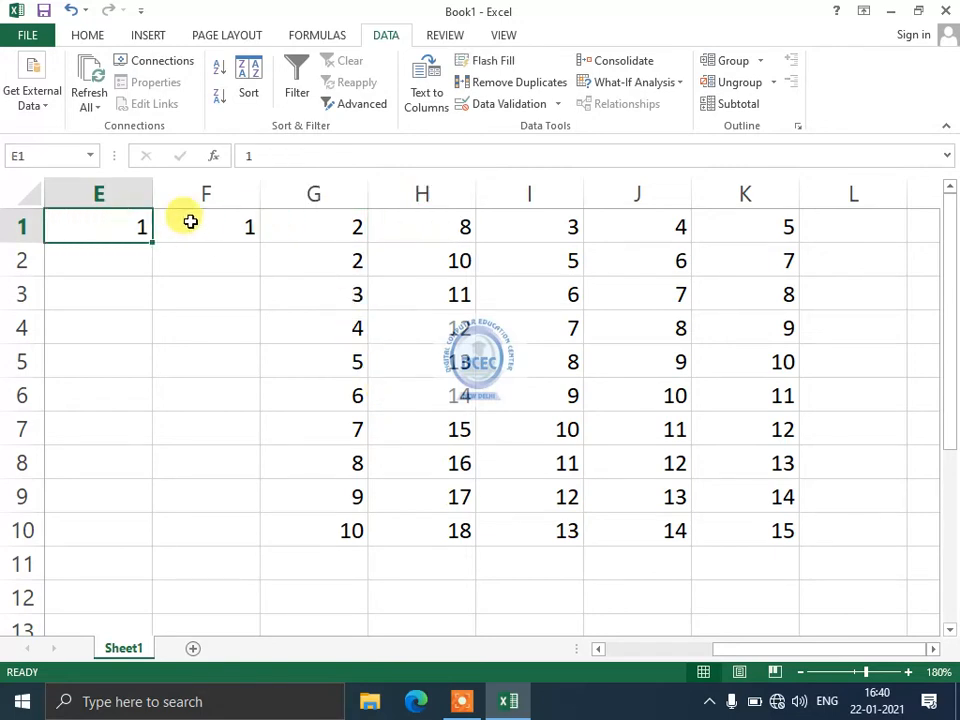
pyautogui.click(317, 227)
pyautogui.doubleClick(322, 227)
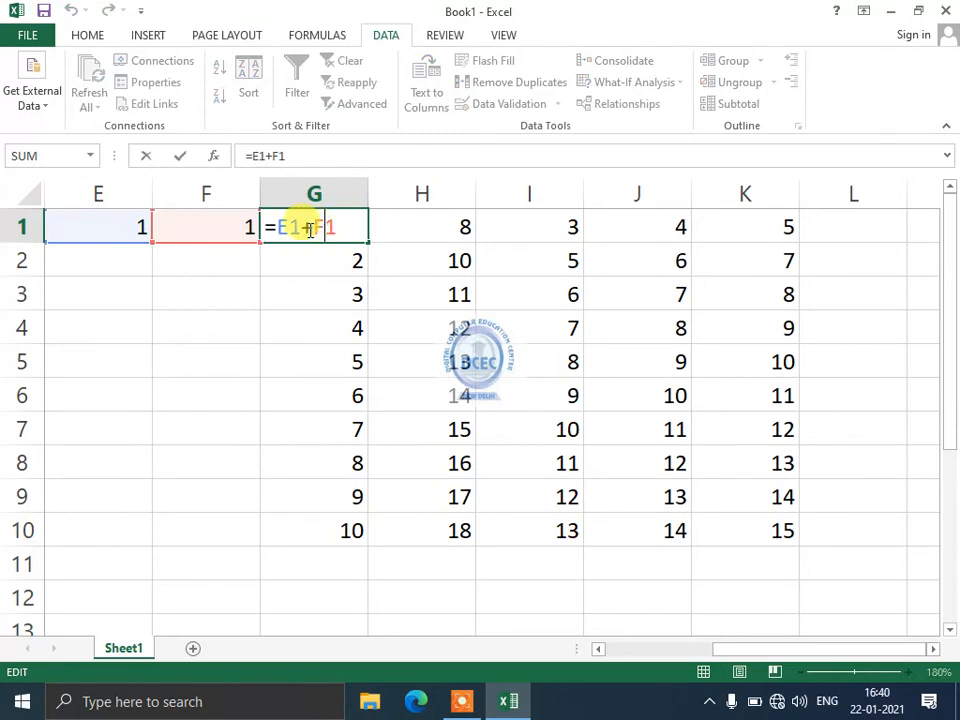
pyautogui.press('BackSpace')
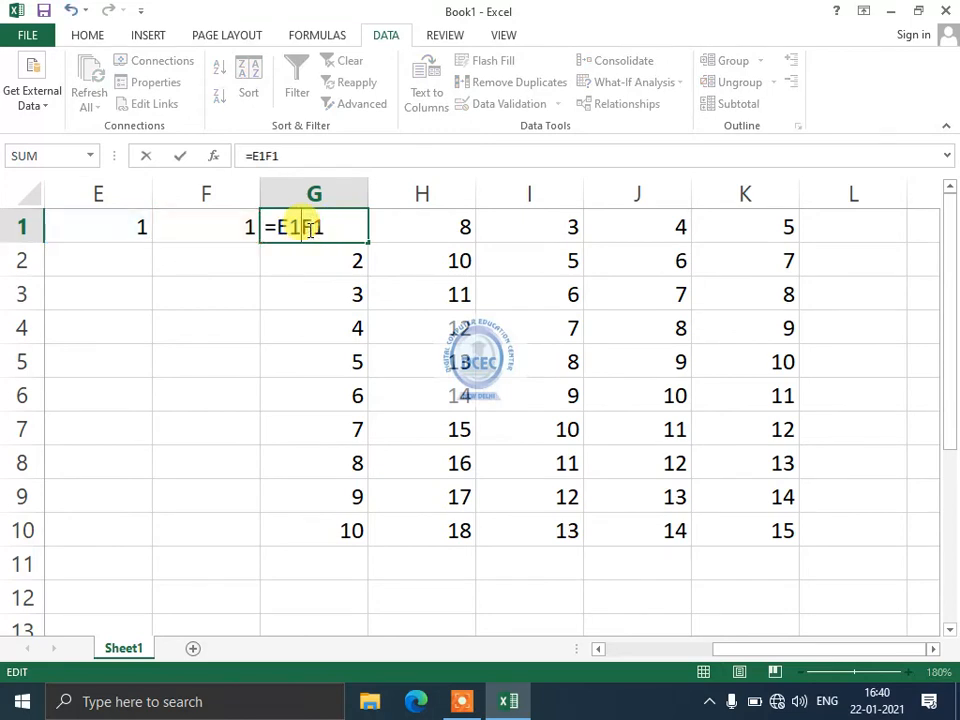
pyautogui.write('*')
pyautogui.press('Return')
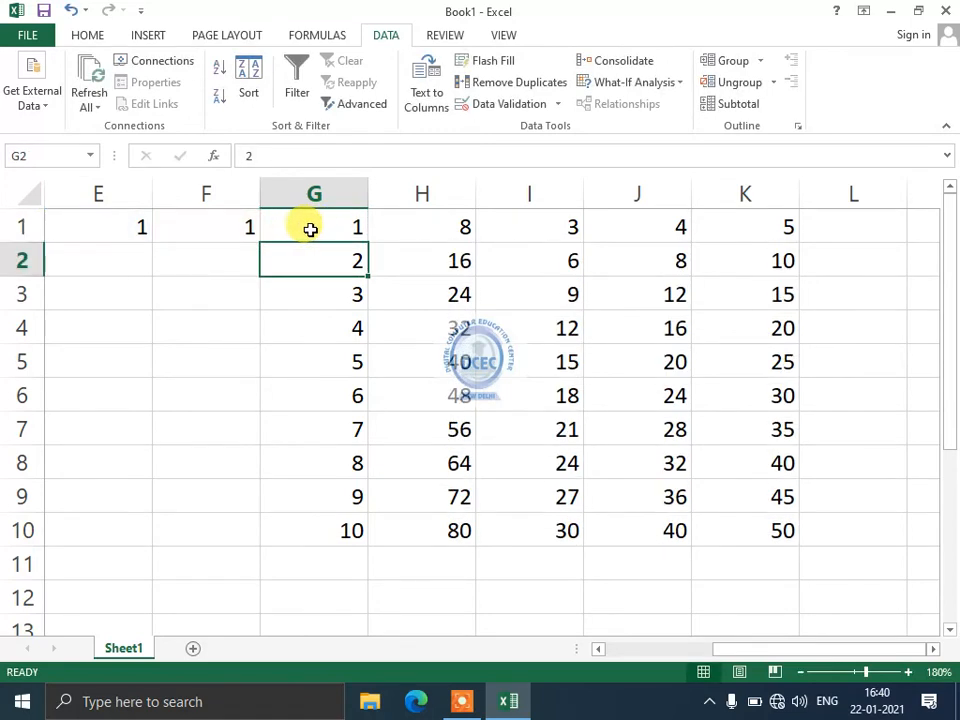
pyautogui.click(311, 229)
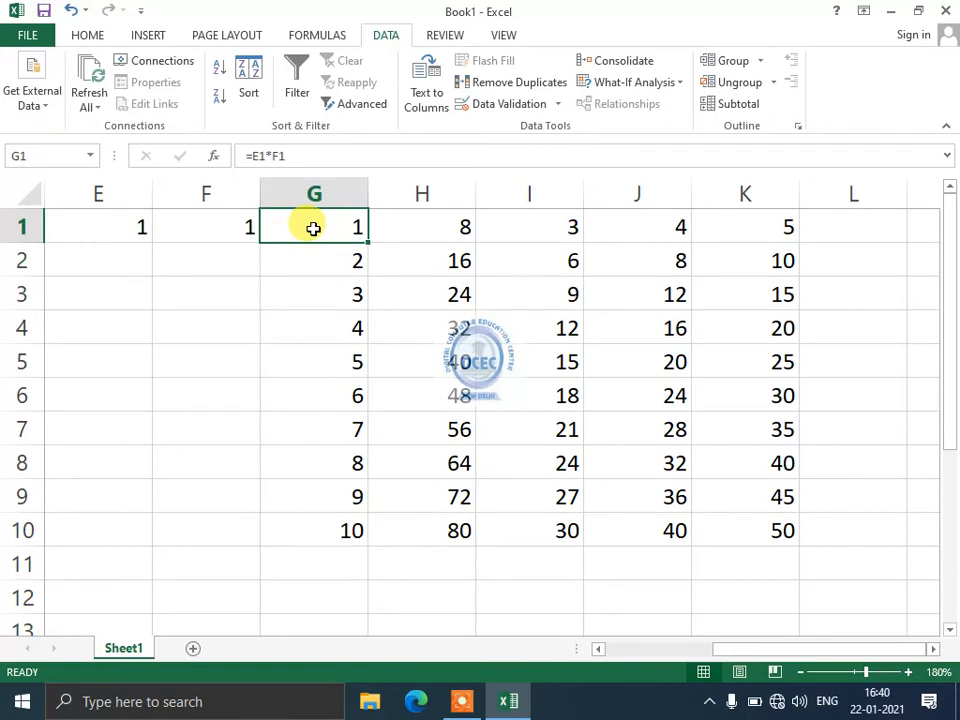
pyautogui.moveTo(313, 229); pyautogui.dragTo(311, 395)
pyautogui.click(311, 221)
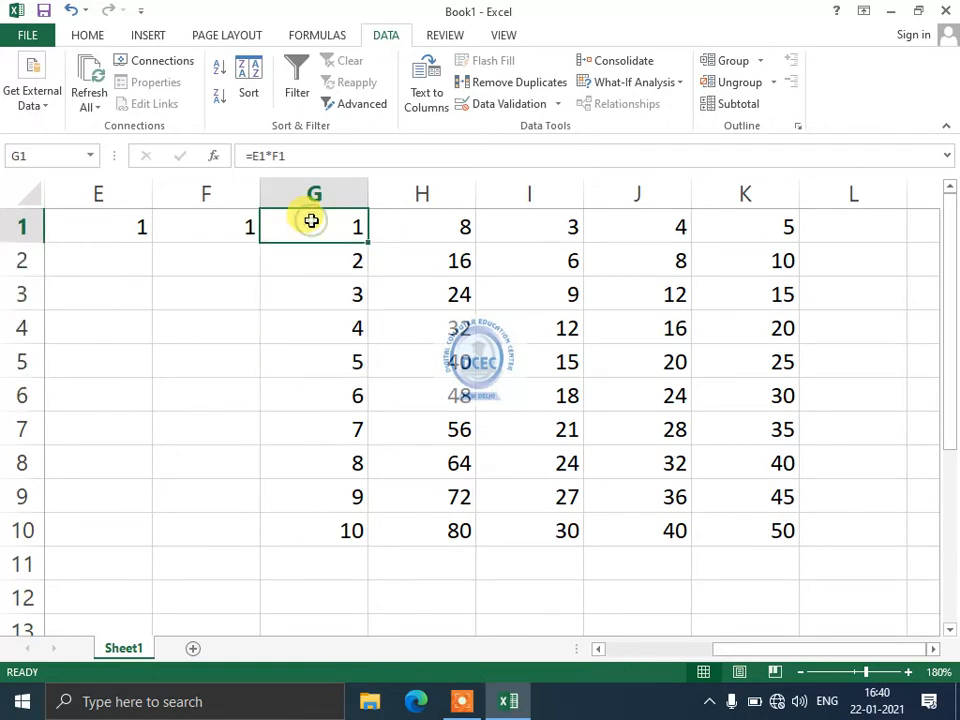
pyautogui.click(136, 224)
pyautogui.click(227, 224)
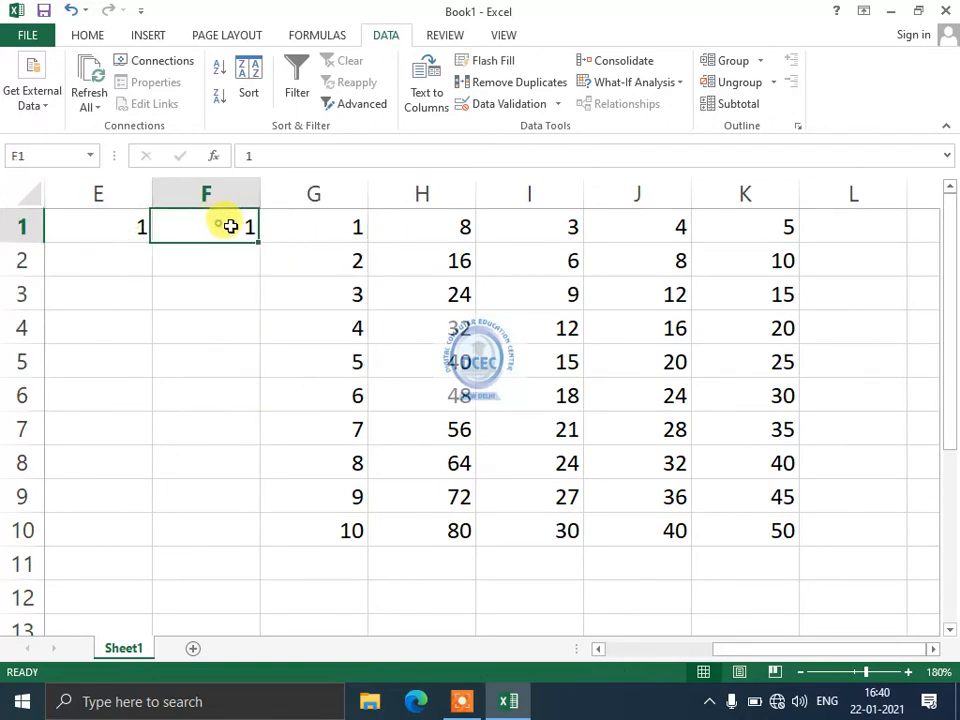
pyautogui.click(288, 225)
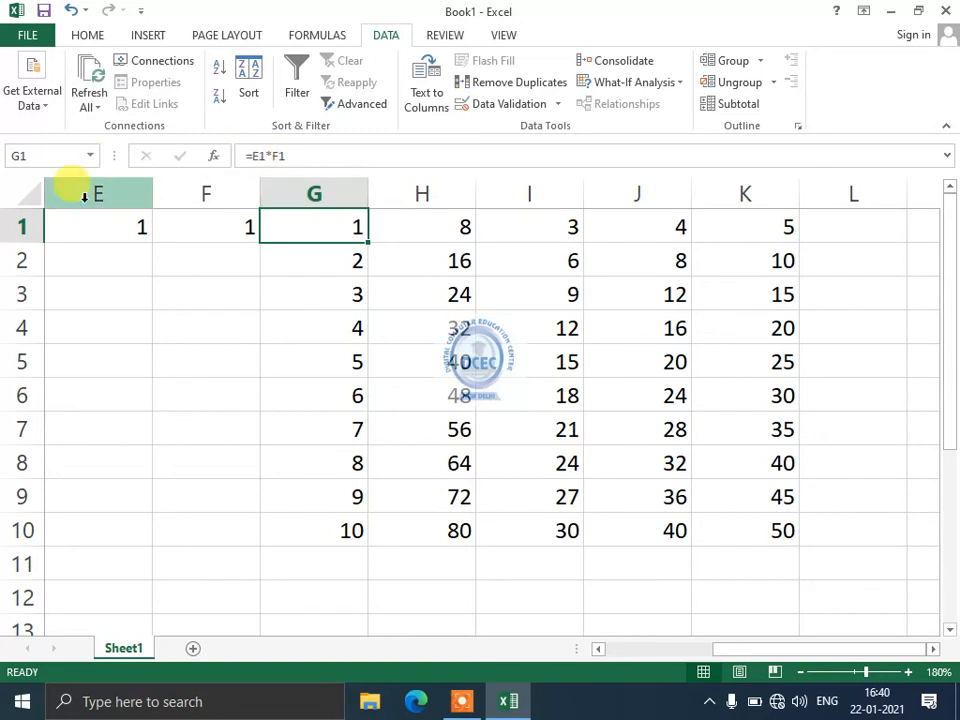
# Set input cell E1 to 2 and F1 to 4 and check the product in G1
pyautogui.click(116, 226)
pyautogui.write('2')
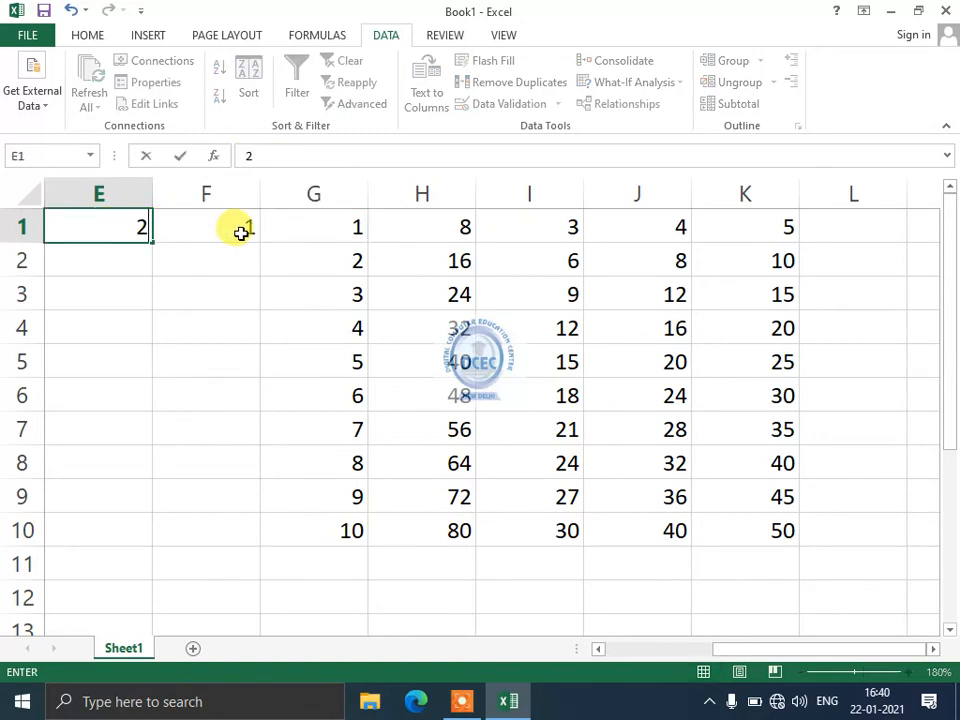
pyautogui.click(242, 232)
pyautogui.write('4')
pyautogui.press('Return')
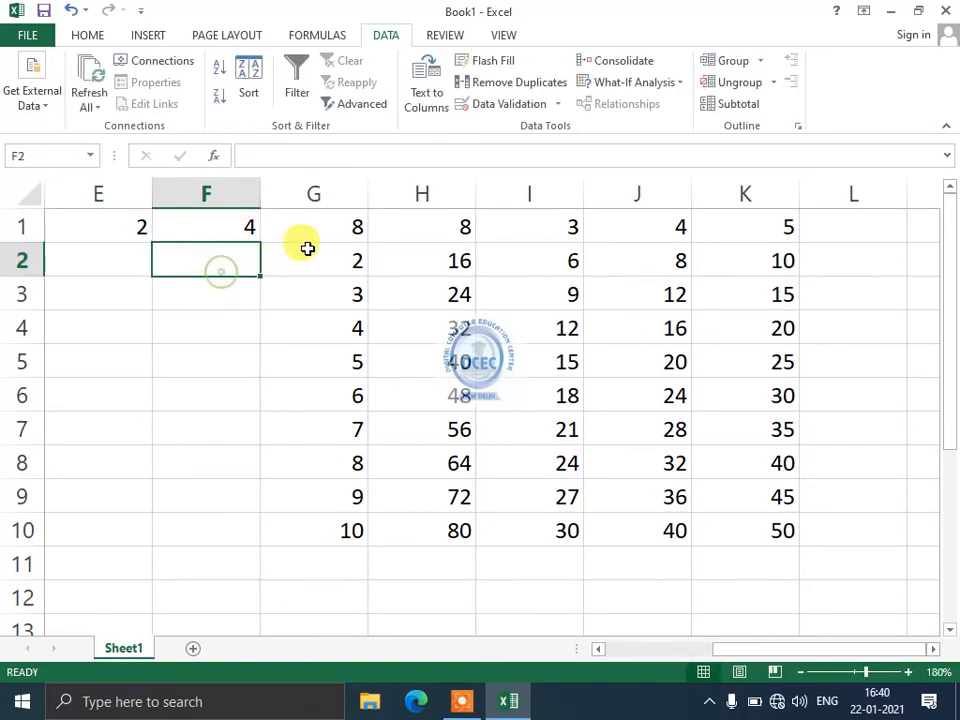
pyautogui.click(349, 233)
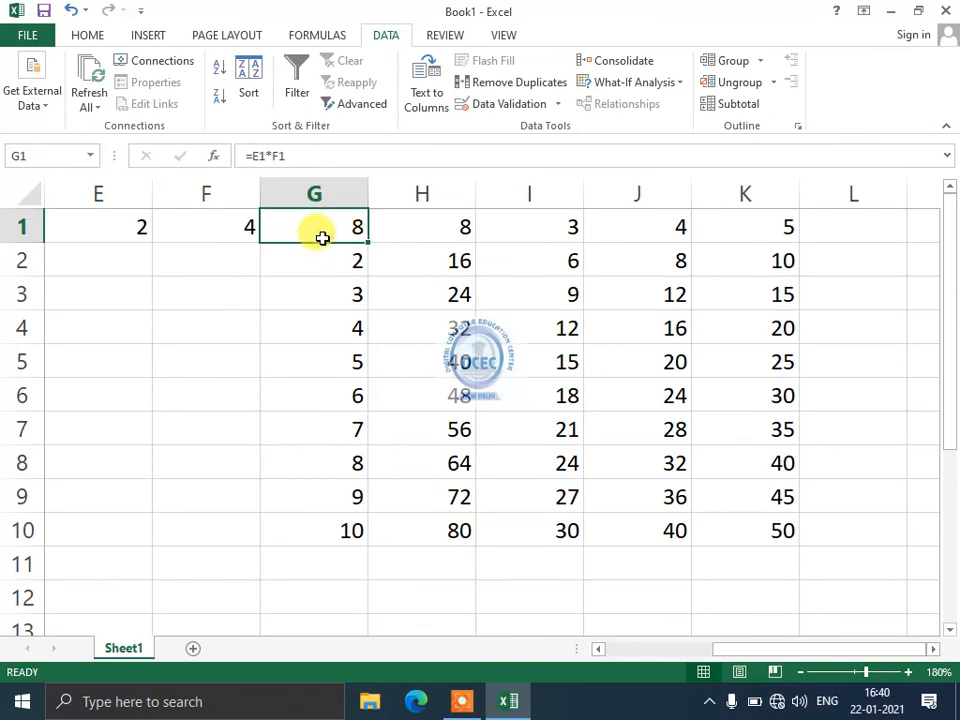
# Set both input cells F1 and E1 back to 1
pyautogui.click(245, 230)
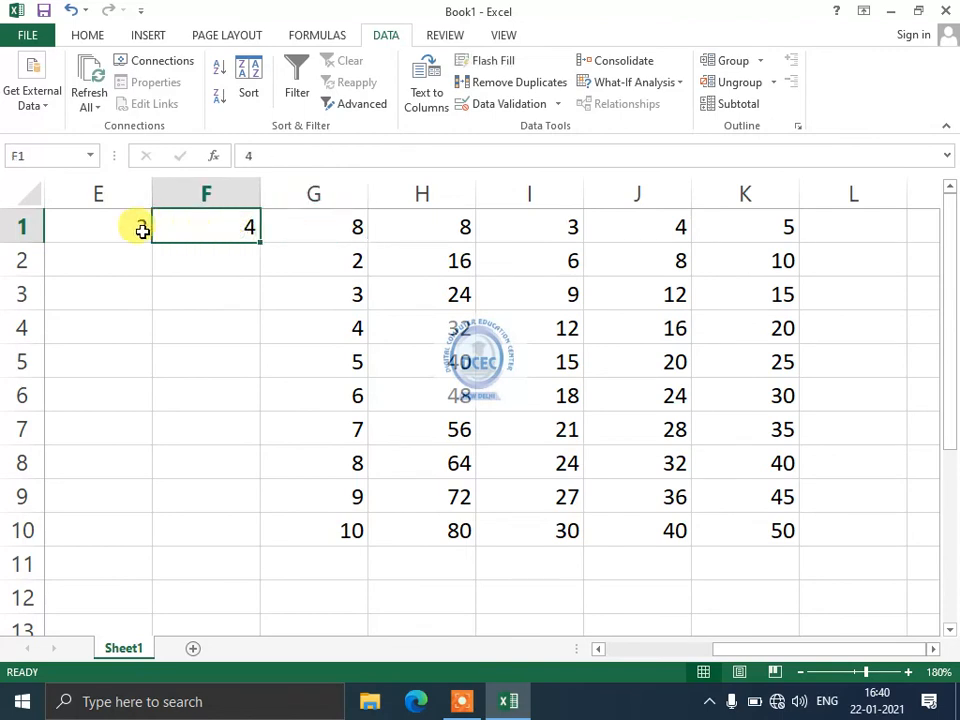
pyautogui.write('1')
pyautogui.click(107, 229)
pyautogui.write('1')
pyautogui.click(208, 248)
pyautogui.click(243, 228)
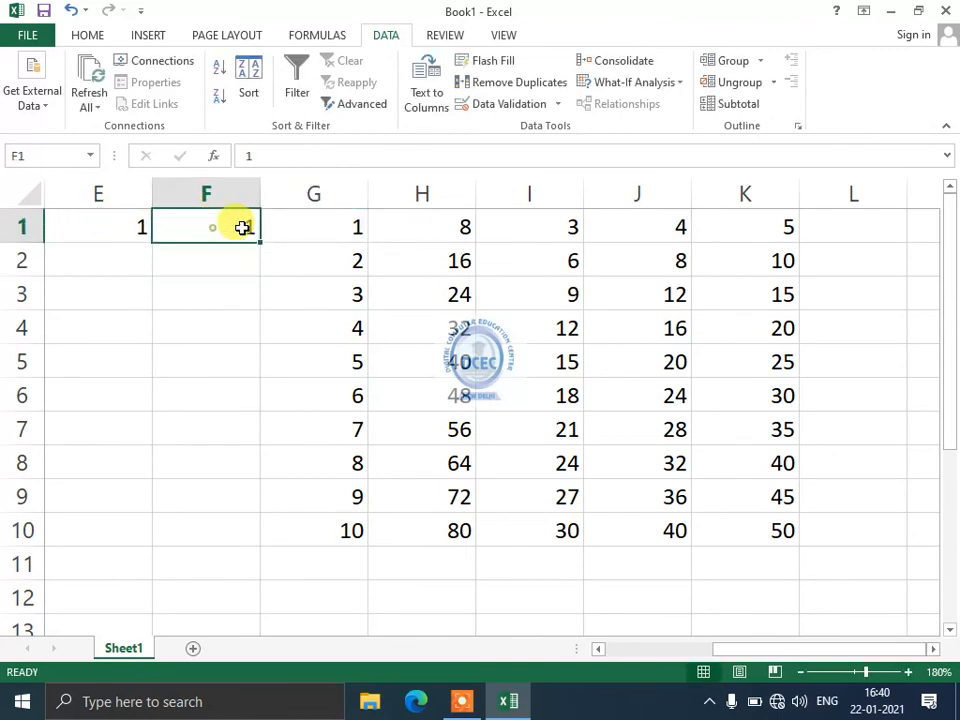
# Try to delete only the single result in H5 from inside the data table
pyautogui.moveTo(320, 225); pyautogui.dragTo(770, 516)
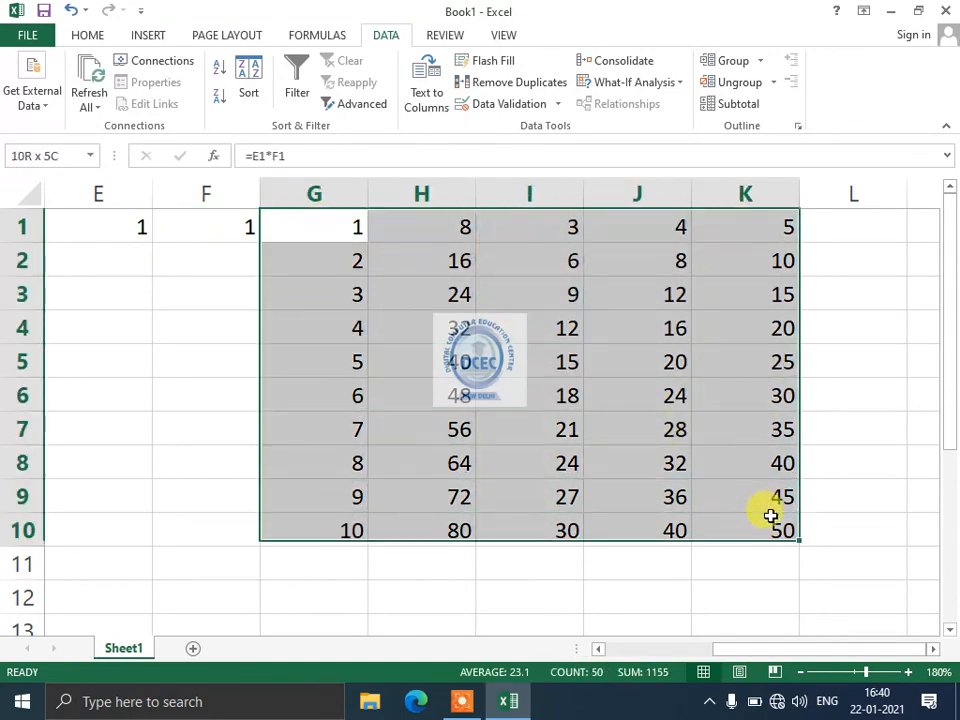
pyautogui.click(345, 375)
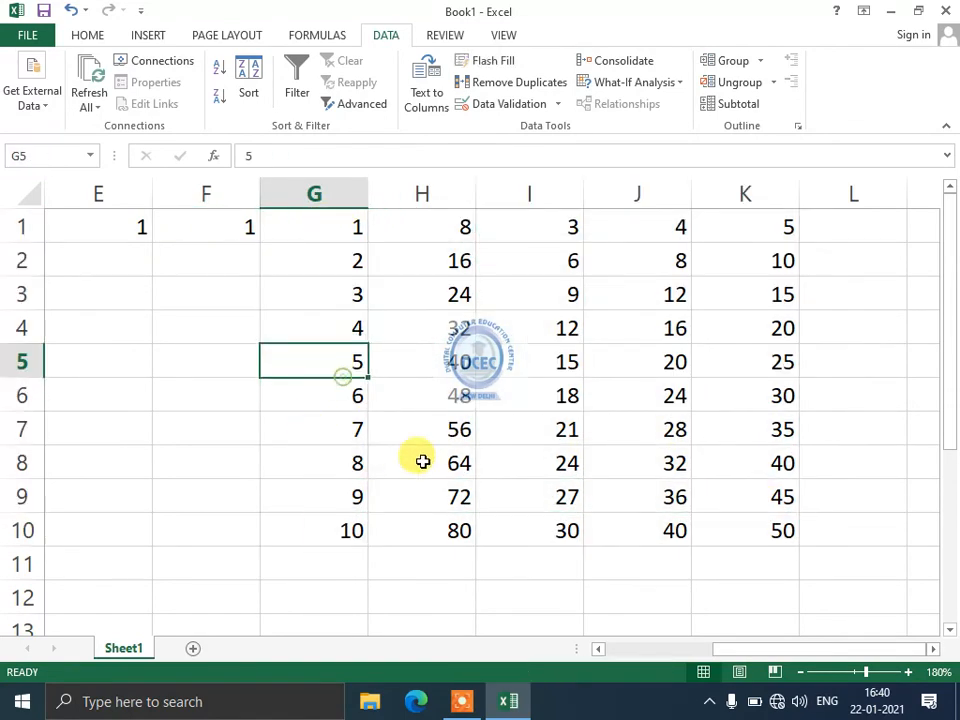
pyautogui.click(428, 370)
pyautogui.press('Delete')
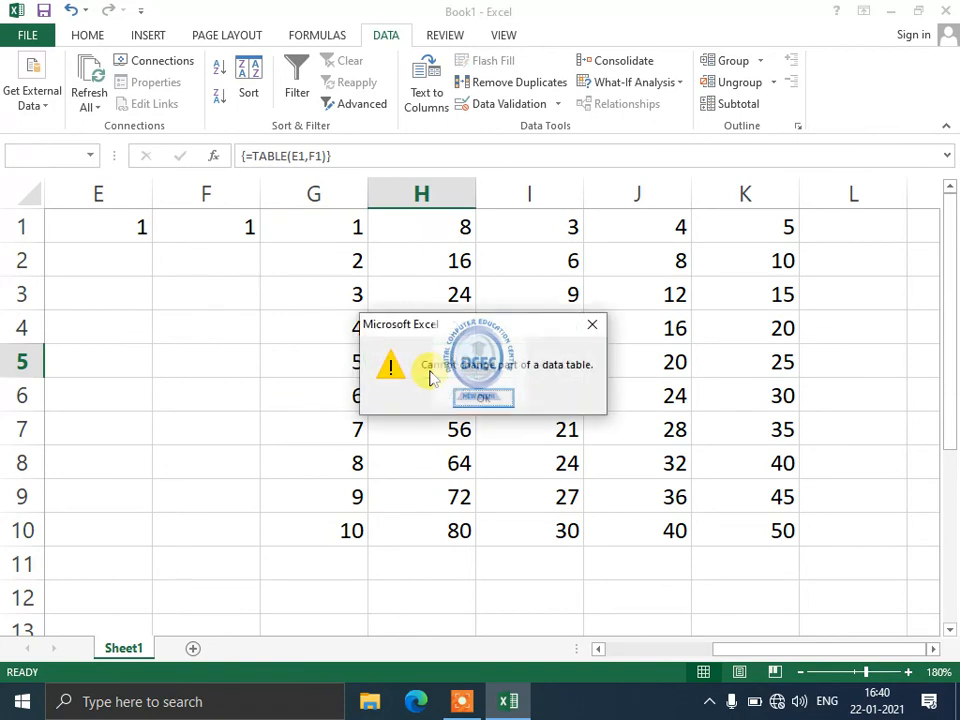
pyautogui.press('Return')
pyautogui.press('Delete')
pyautogui.press('Return')
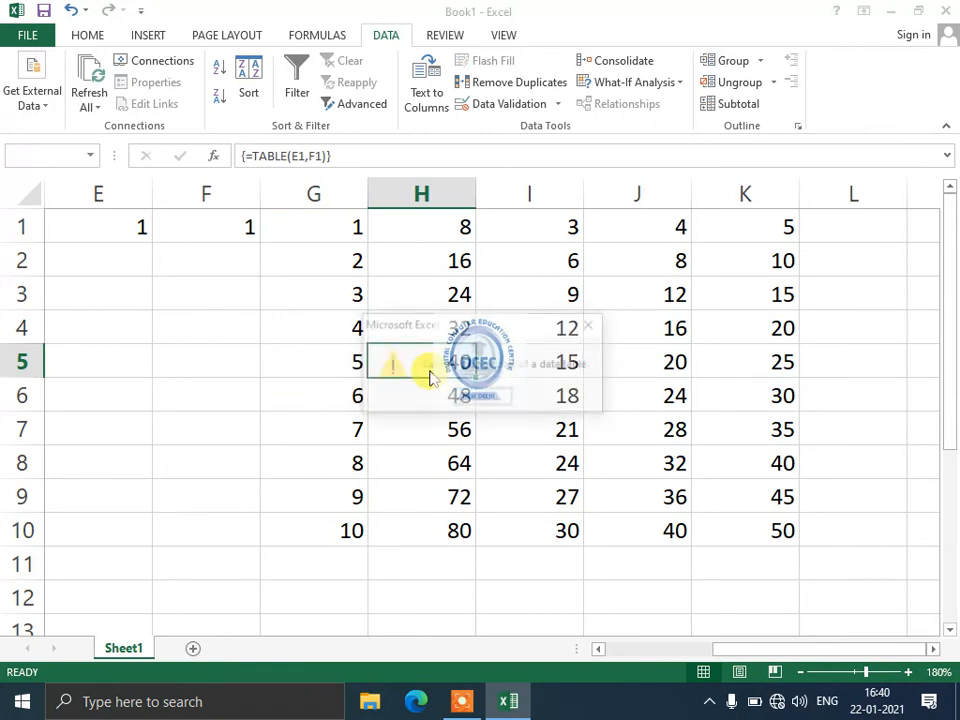
pyautogui.press('Delete')
pyautogui.press('Return')
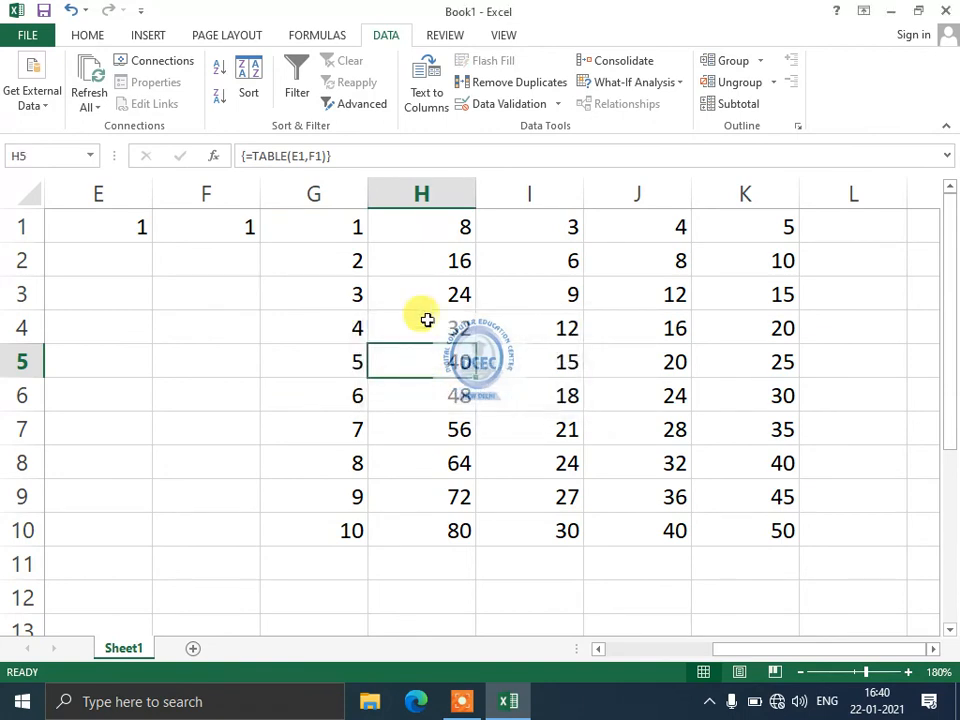
# Clear all the data table results in H2:K10 at once and undo the deletion
pyautogui.moveTo(435, 251); pyautogui.dragTo(769, 516)
pyautogui.press('Delete')
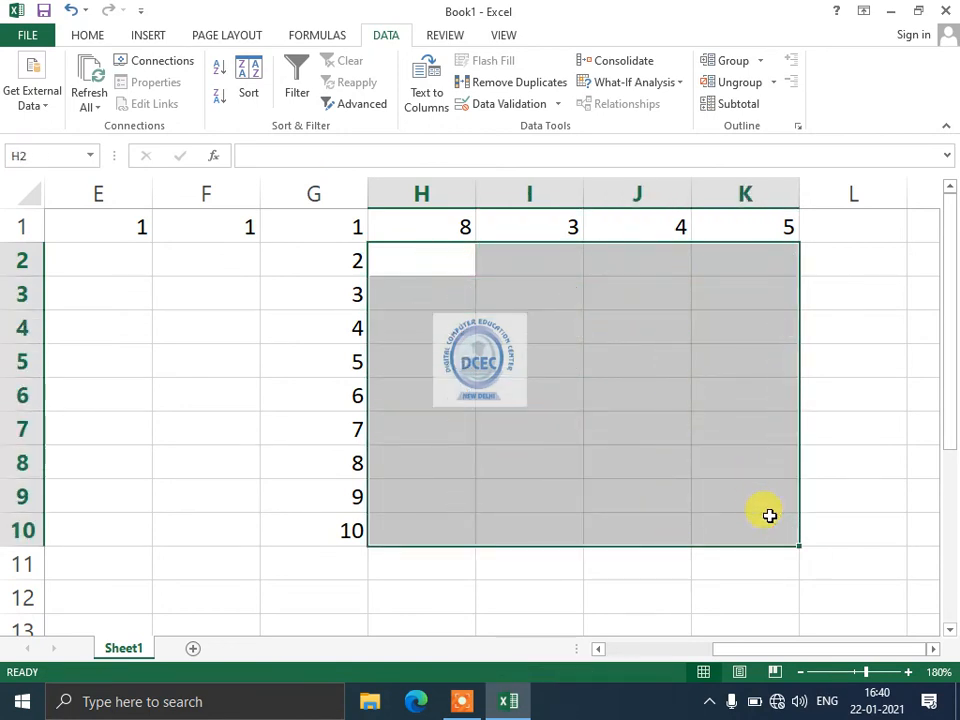
pyautogui.click(70, 11)
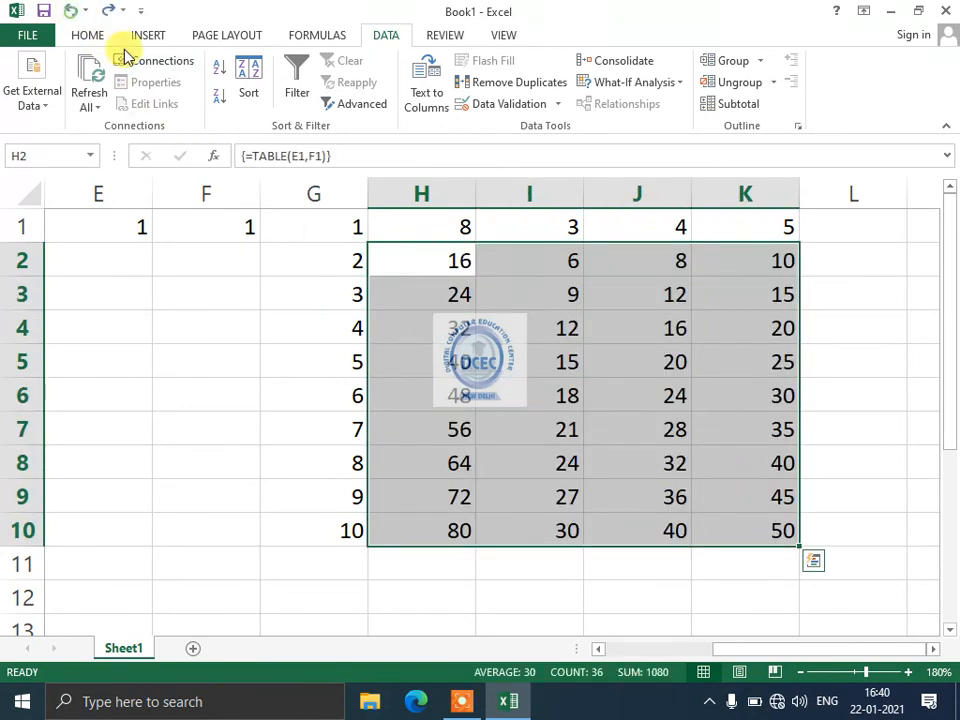
pyautogui.click(431, 310)
pyautogui.click(450, 392)
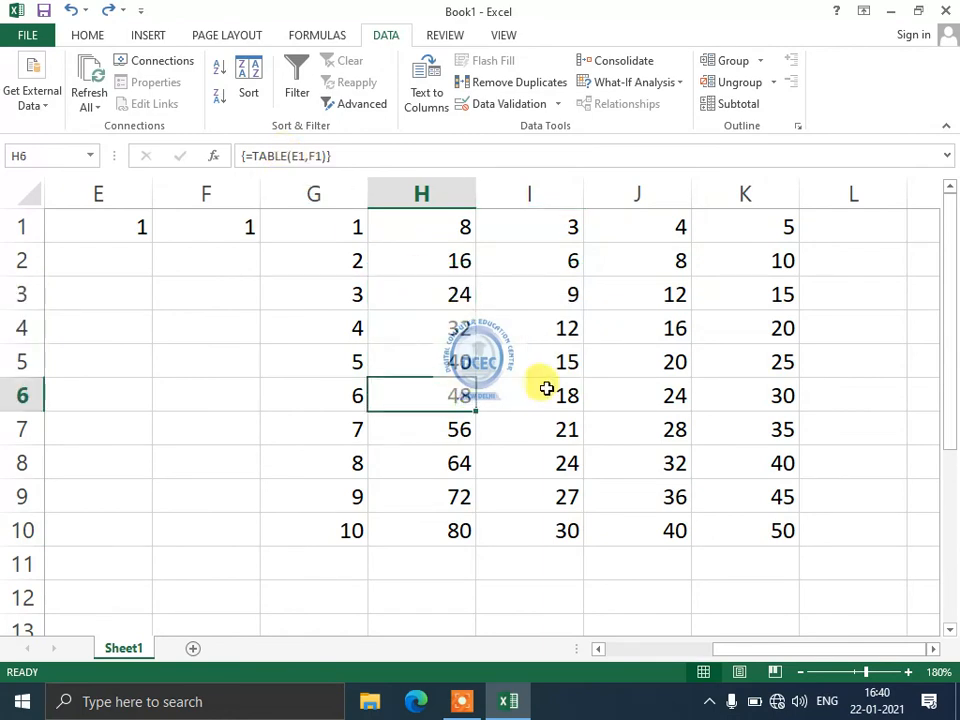
pyautogui.click(570, 328)
pyautogui.click(678, 396)
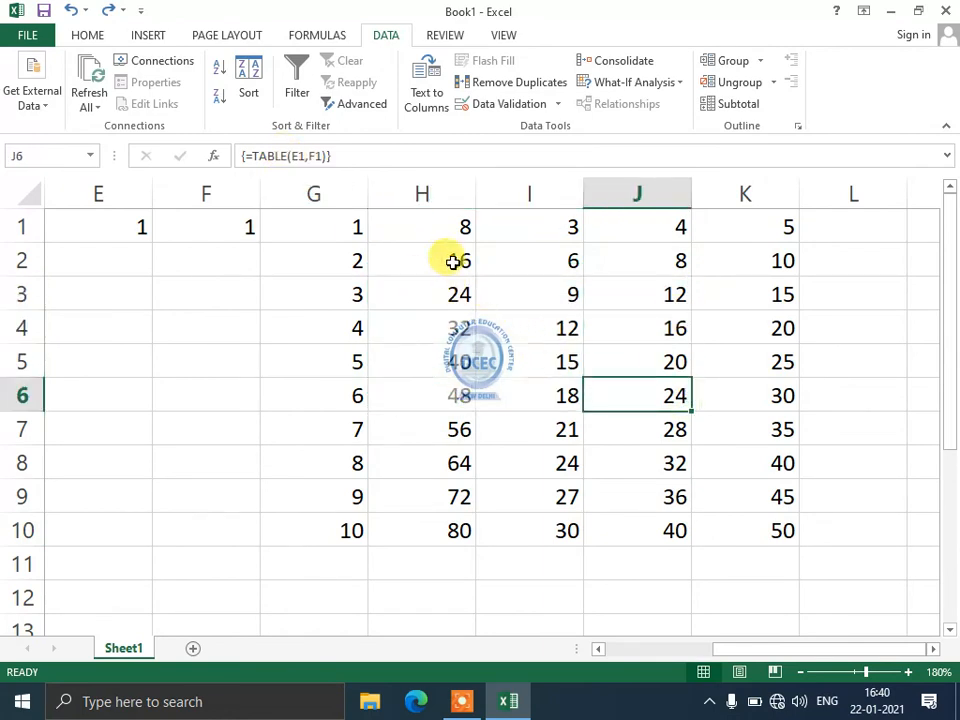
# Delete the whole block of data table results in H2:K10, keeping the row and column headings
pyautogui.moveTo(448, 257)
pyautogui.mouseDown()
pyautogui.moveTo(701, 446)
pyautogui.moveTo(744, 521)
pyautogui.mouseUp()
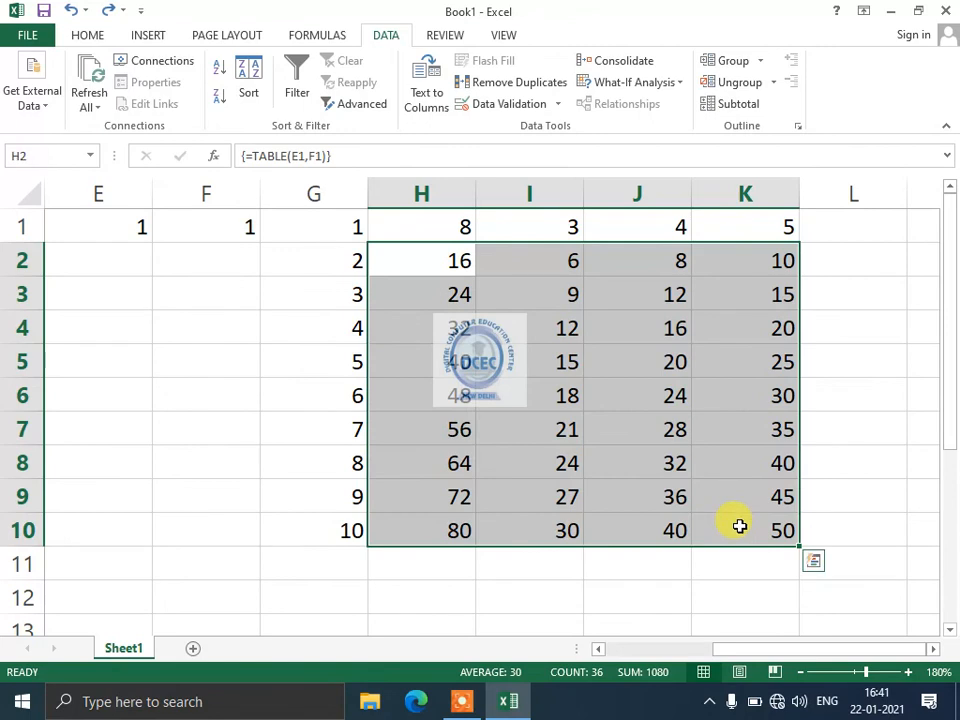
pyautogui.press('Delete')
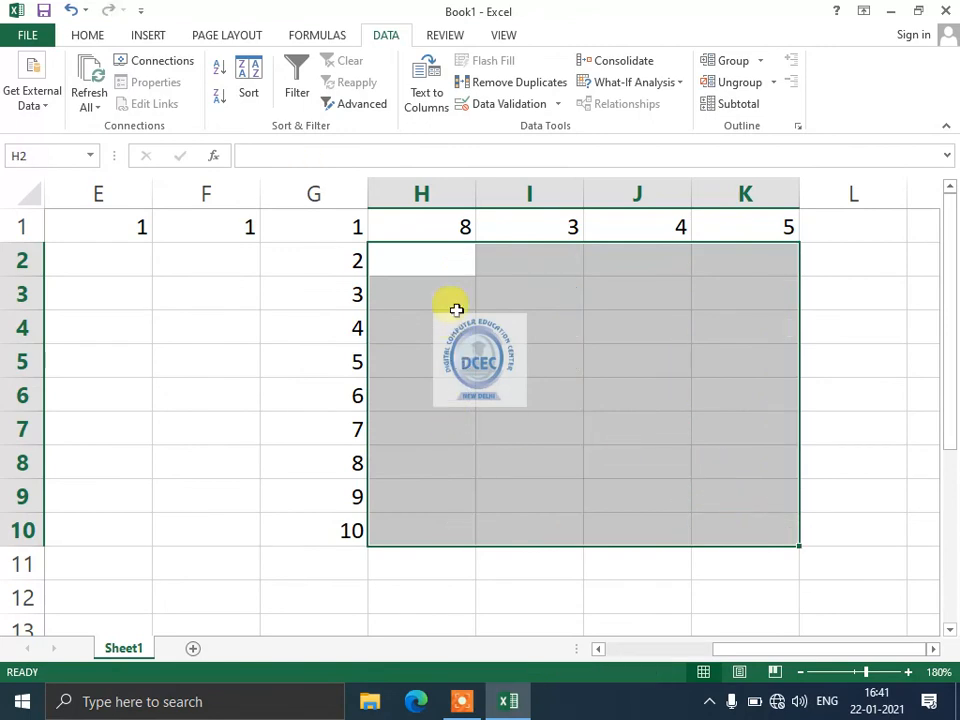
pyautogui.click(218, 319)
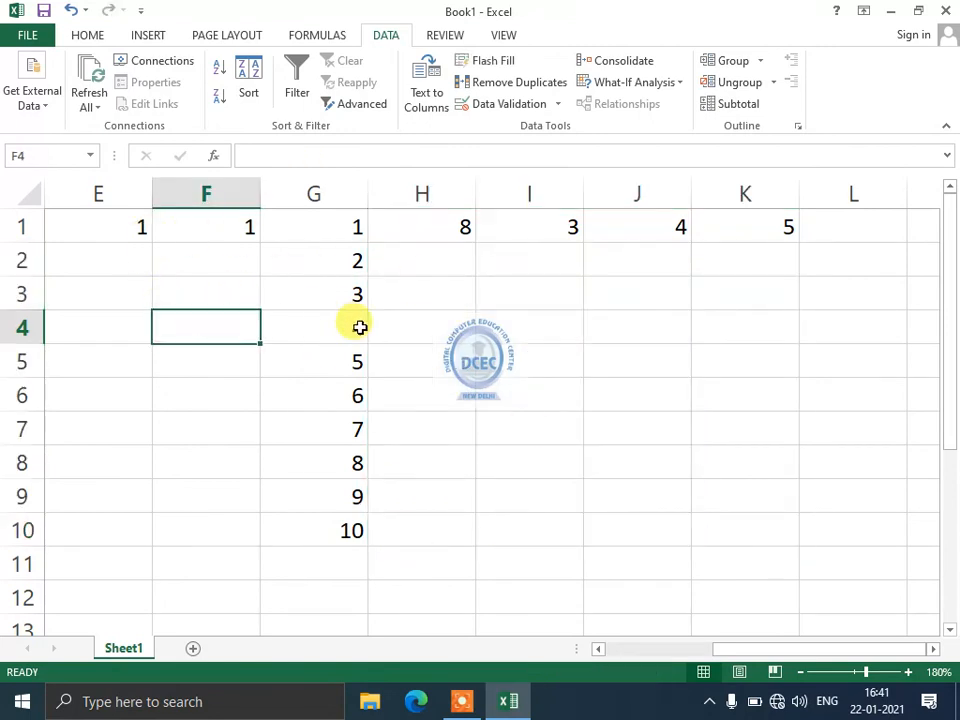
pyautogui.click(632, 82)
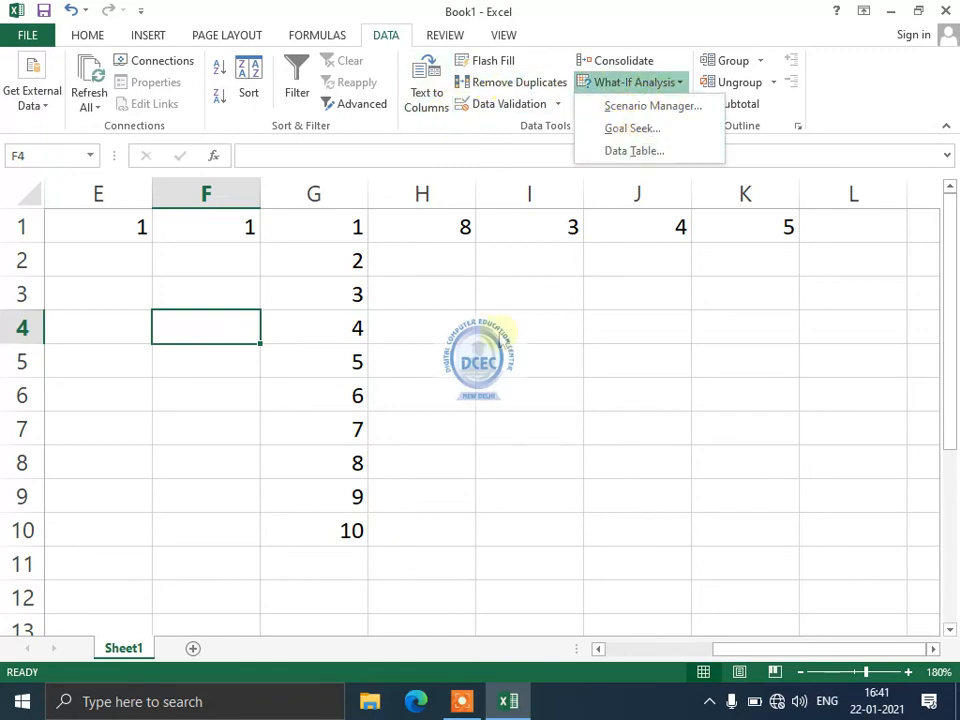
pyautogui.click(441, 423)
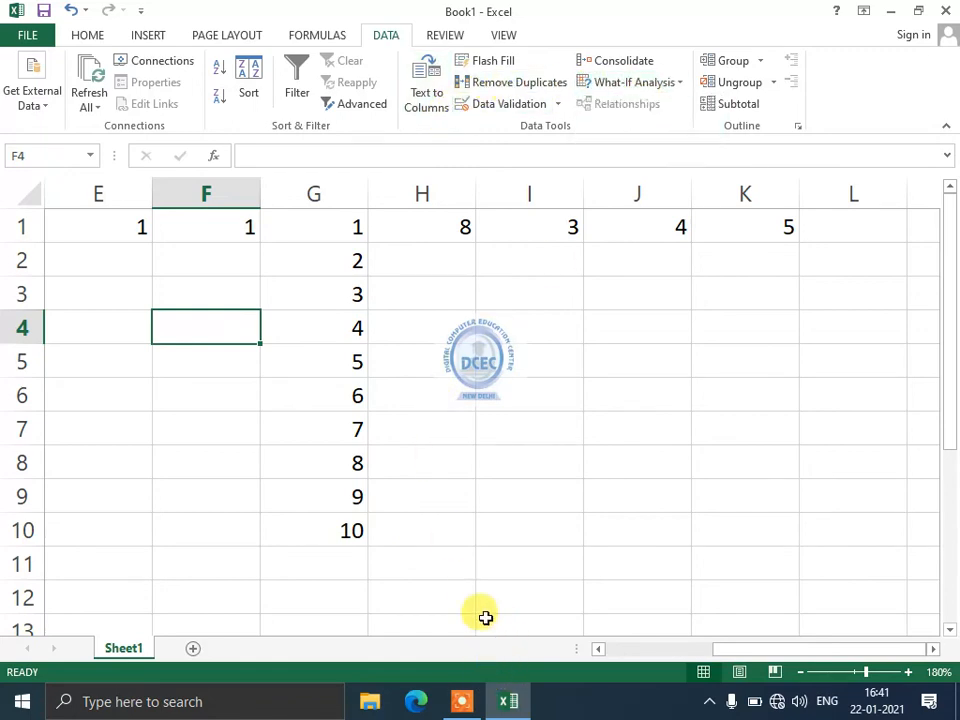